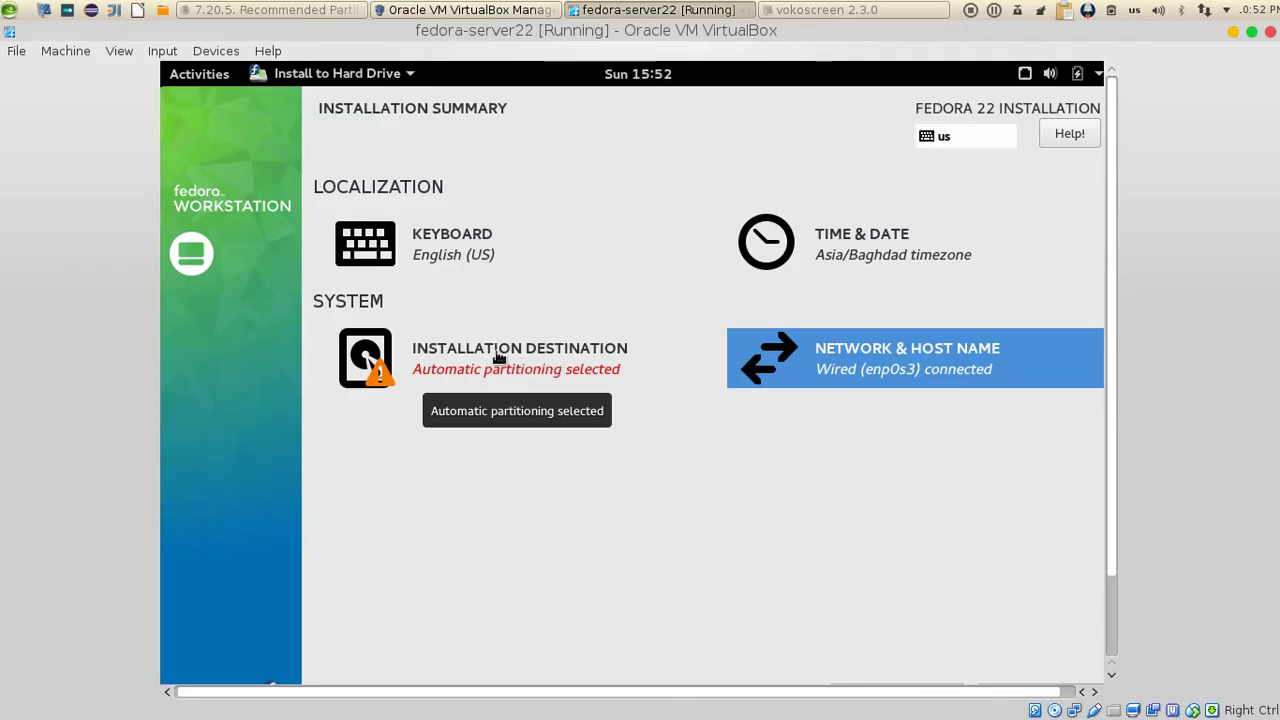
# Step: Choose to configure partitioning manually for the ATA VBOX HARDDISK installation destination and proceed to manual partitioning
pyautogui.click(499, 357)
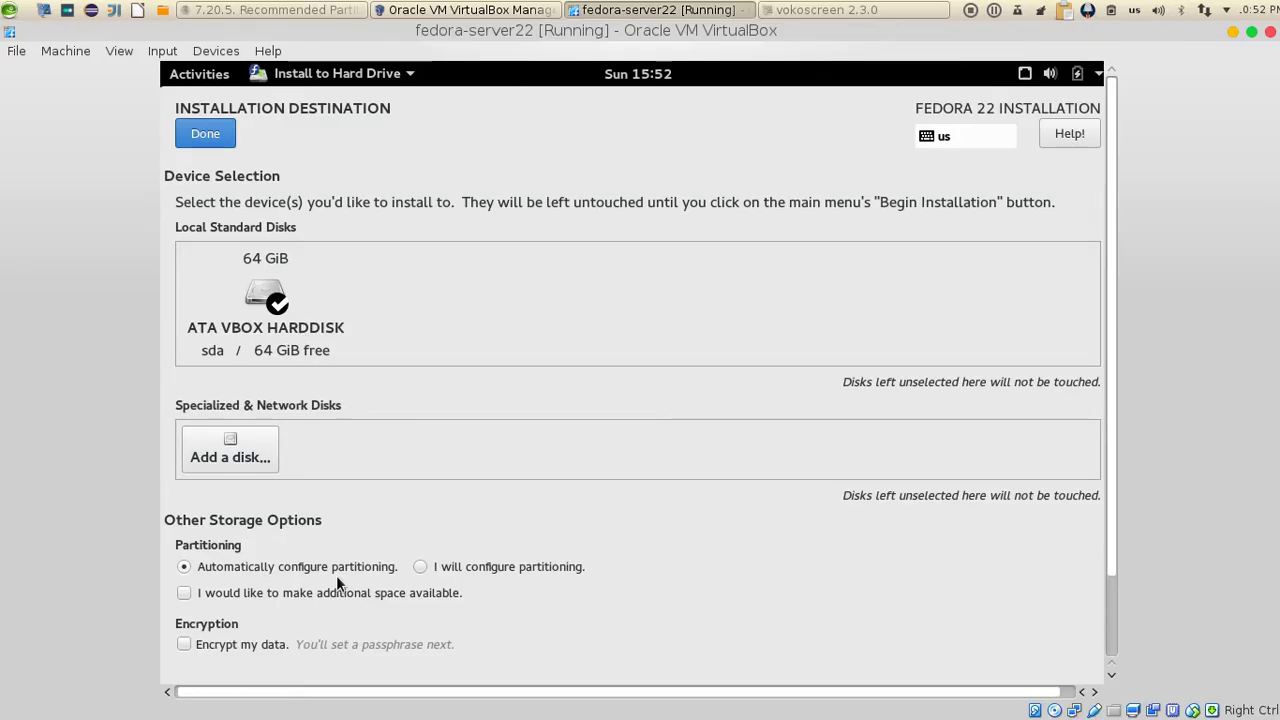
pyautogui.click(485, 564)
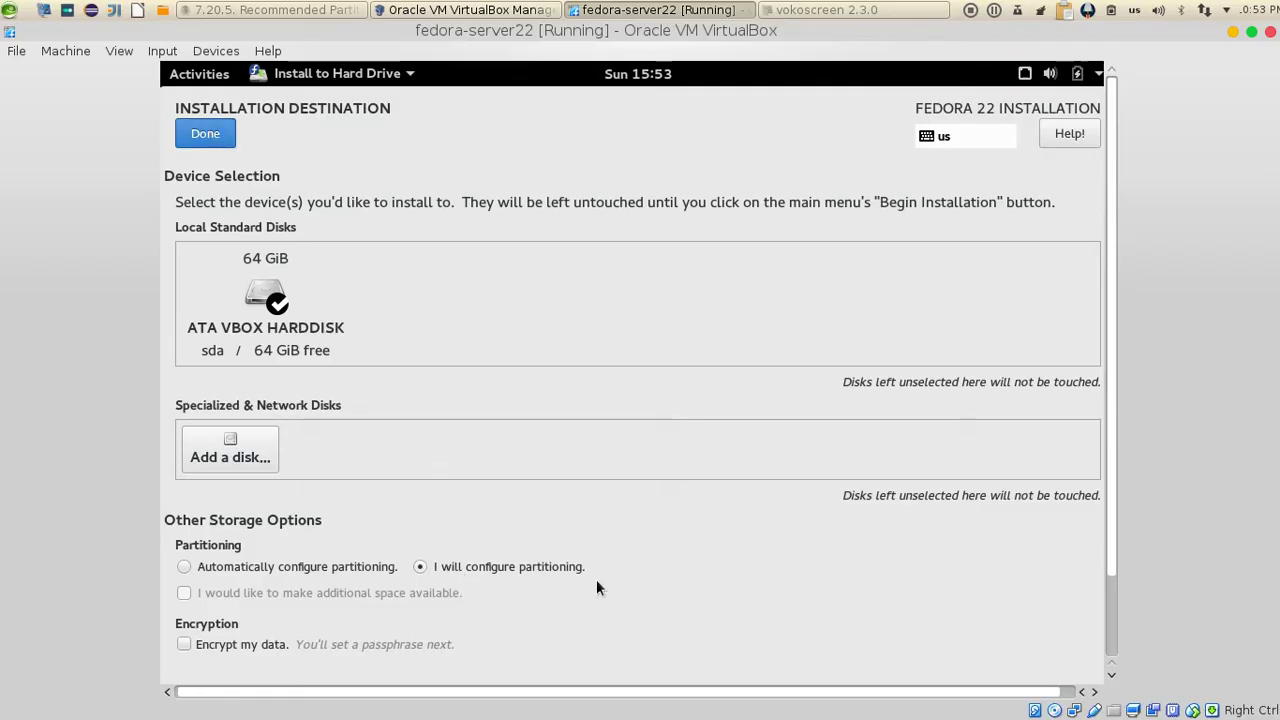
pyautogui.click(220, 135)
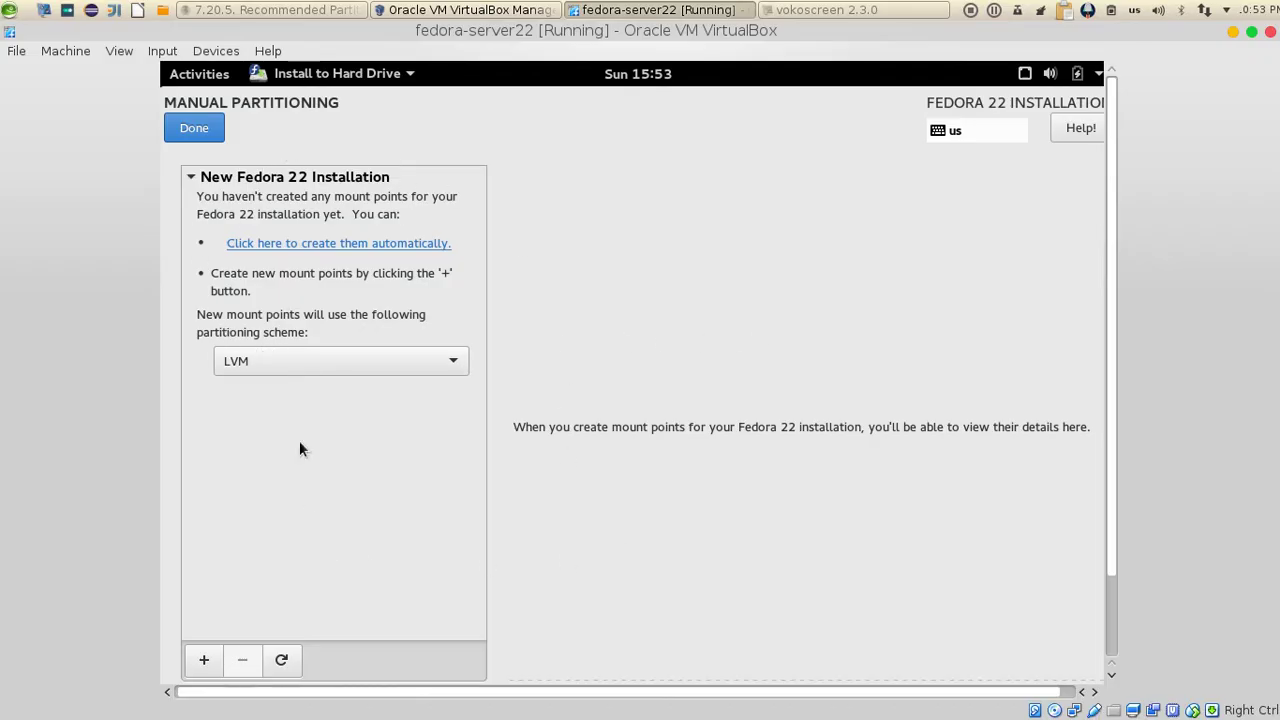
# Step: Set the partitioning scheme for new mount points to Standard Partition
pyautogui.click(303, 361)
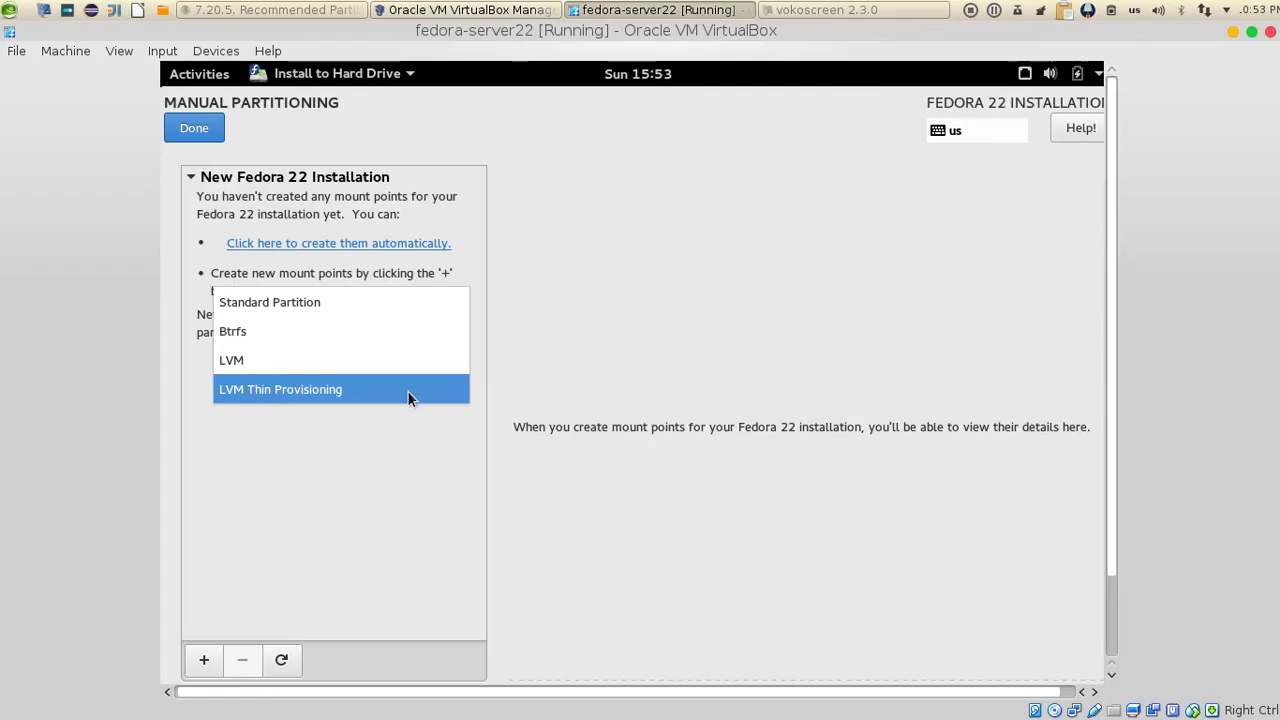
pyautogui.click(288, 370)
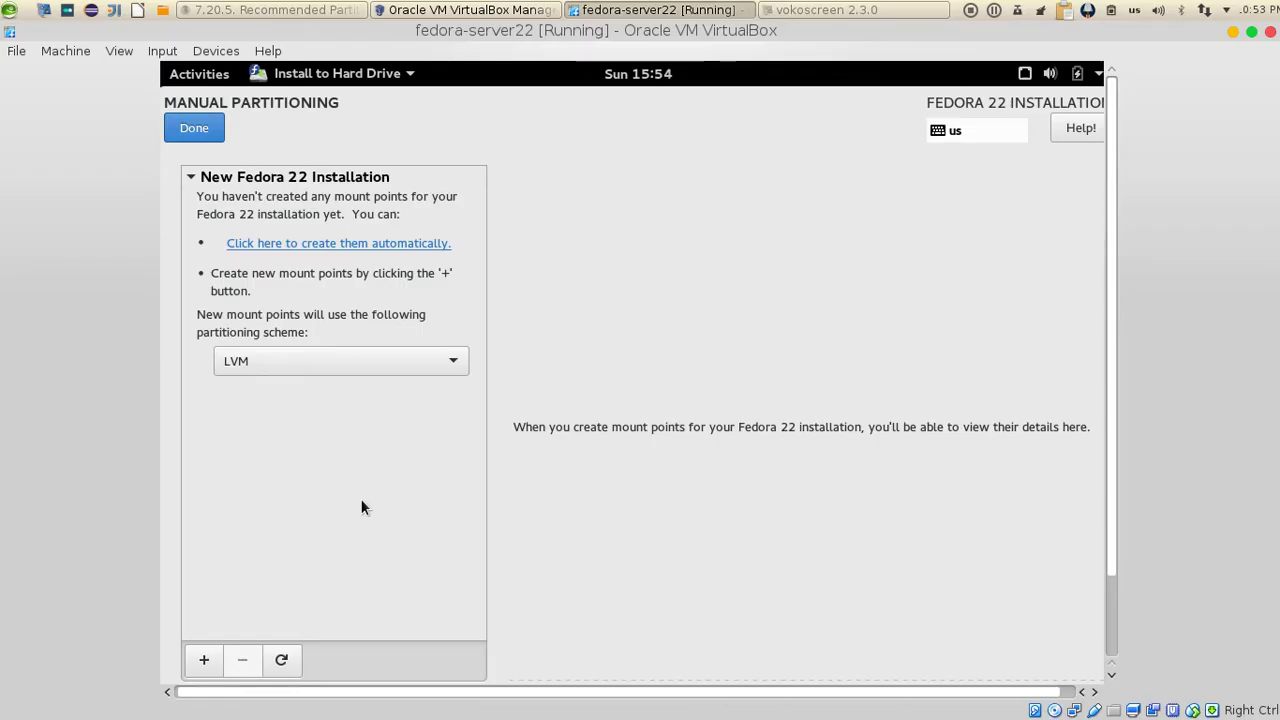
pyautogui.click(342, 363)
pyautogui.click(363, 300)
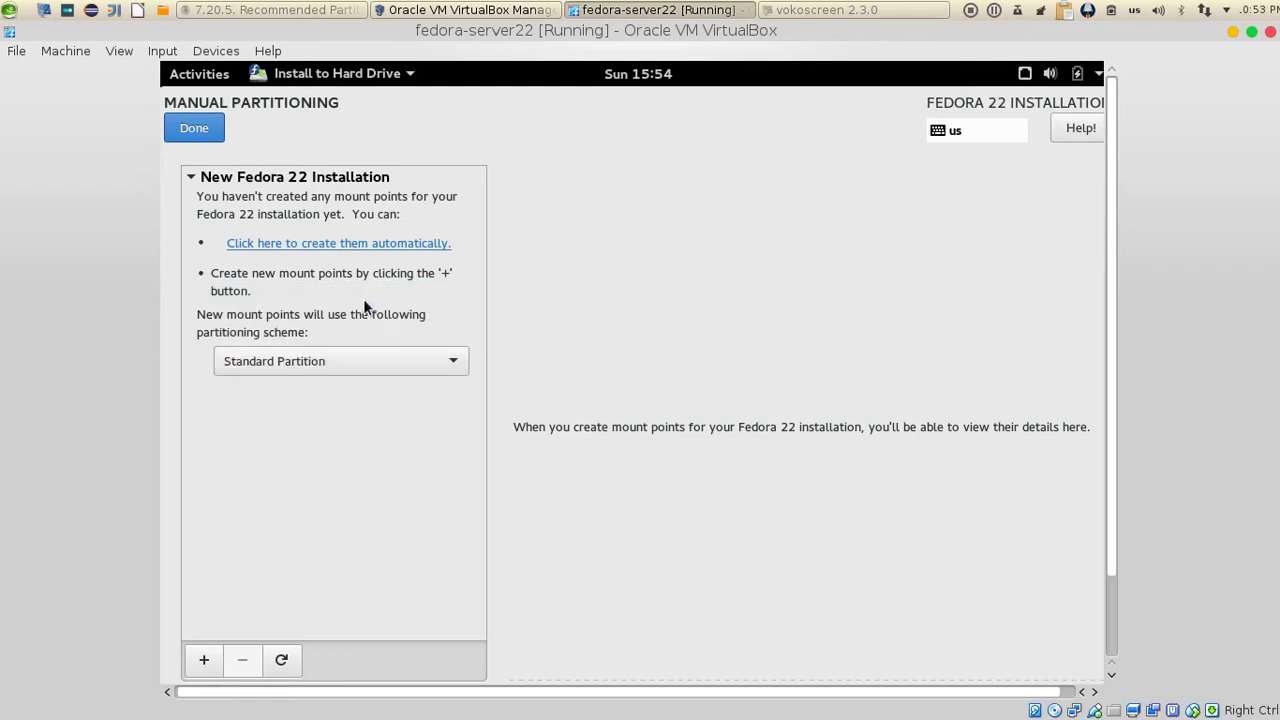
pyautogui.click(203, 660)
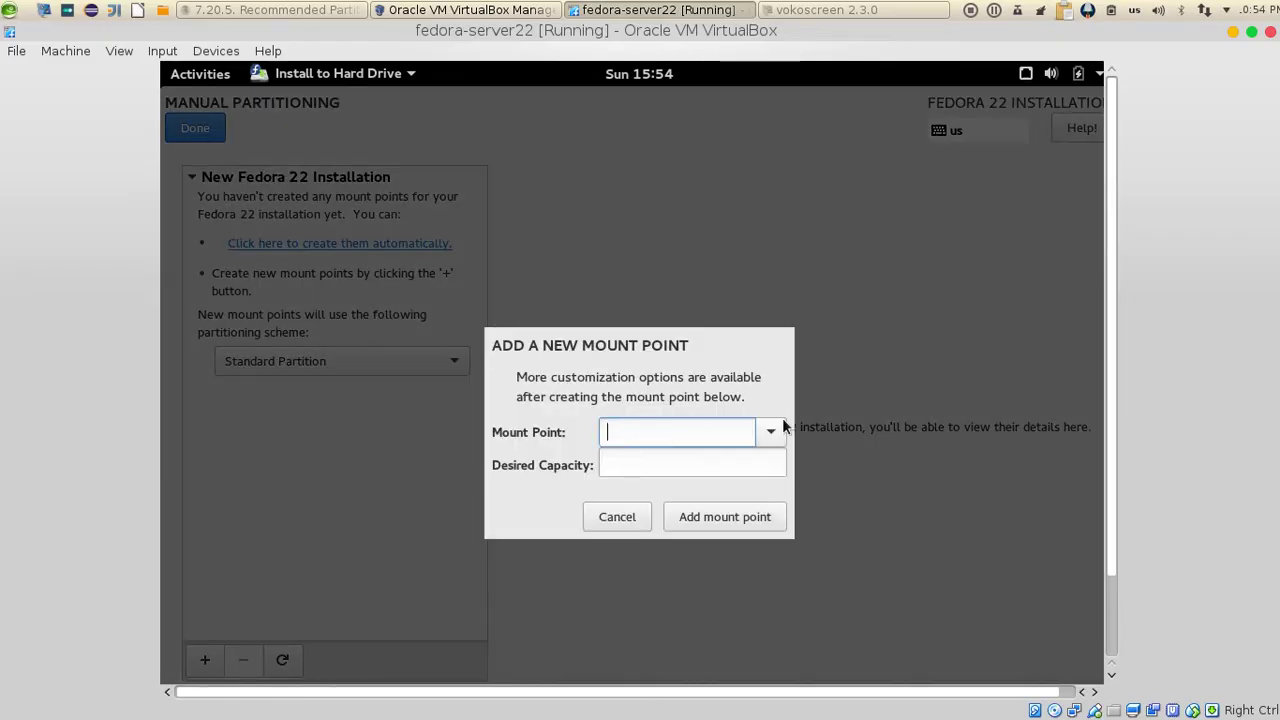
pyautogui.click(768, 436)
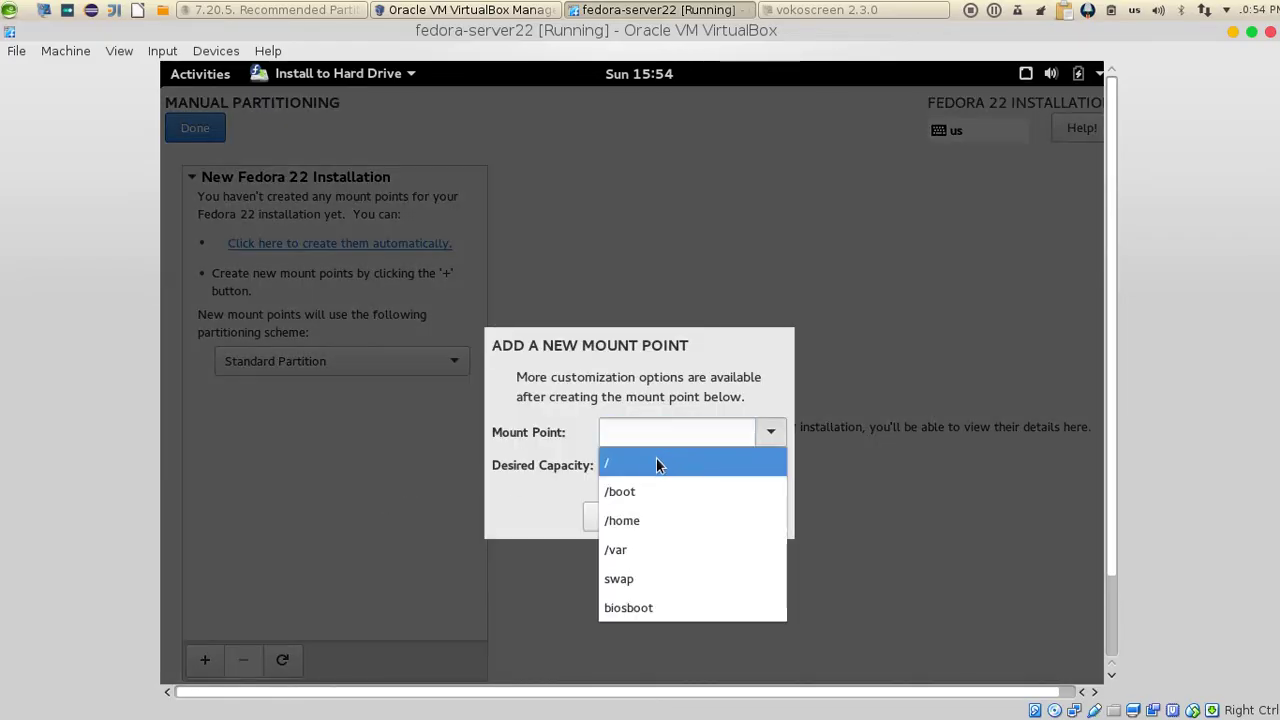
pyautogui.click(588, 518)
pyautogui.click(588, 518)
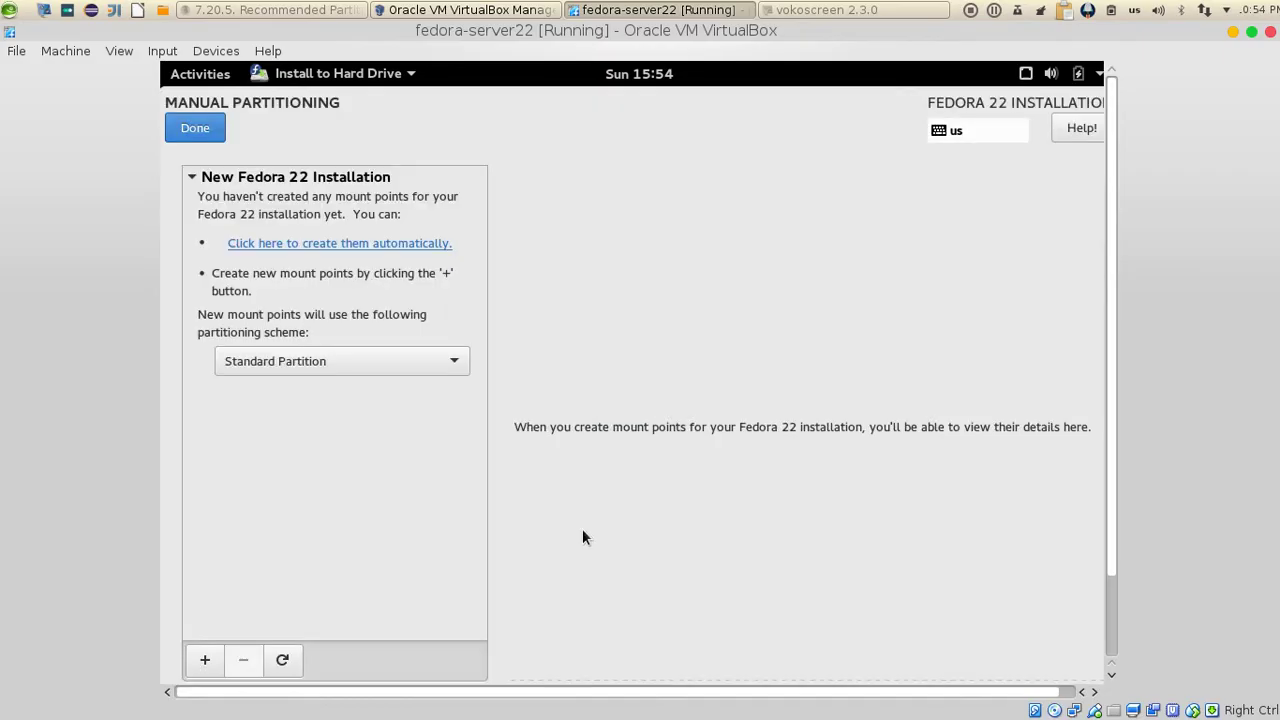
# Step: Create the mount points for the new Fedora 22 installation automatically
pyautogui.click(292, 246)
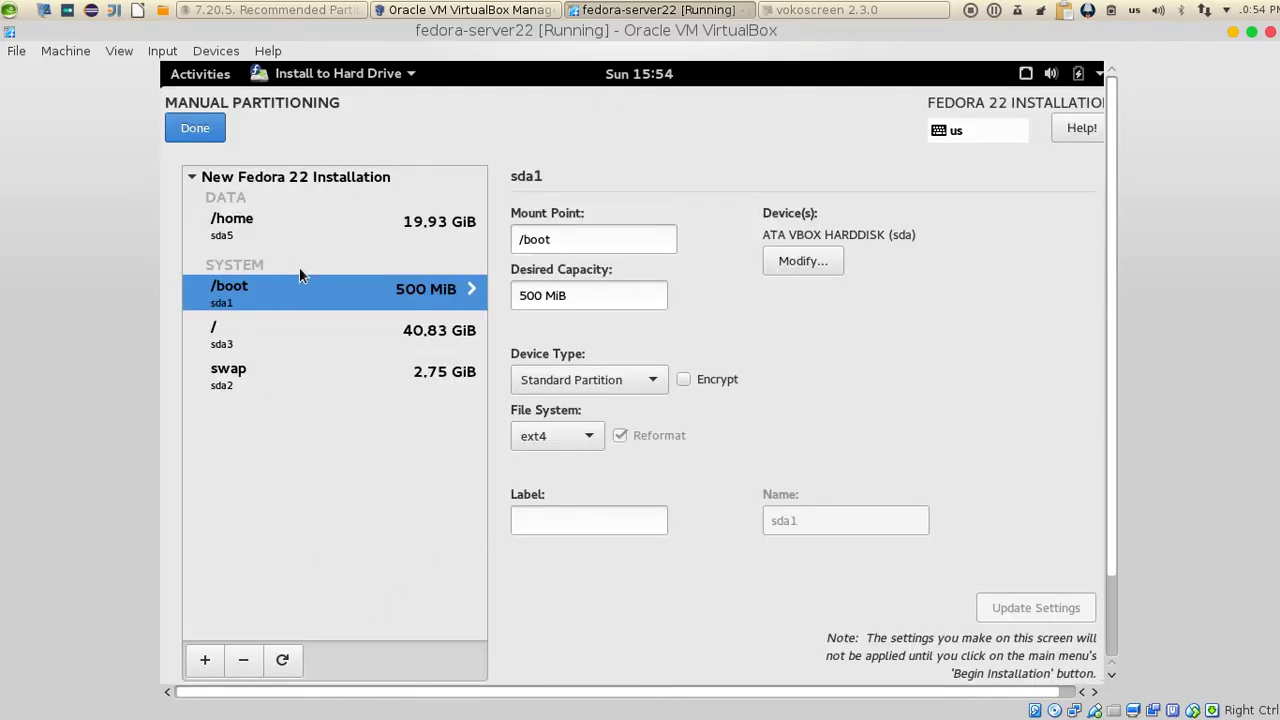
# Step: Examine the settings of the /home, /boot, / and swap partitions, including the desired capacity of /boot
pyautogui.click(322, 230)
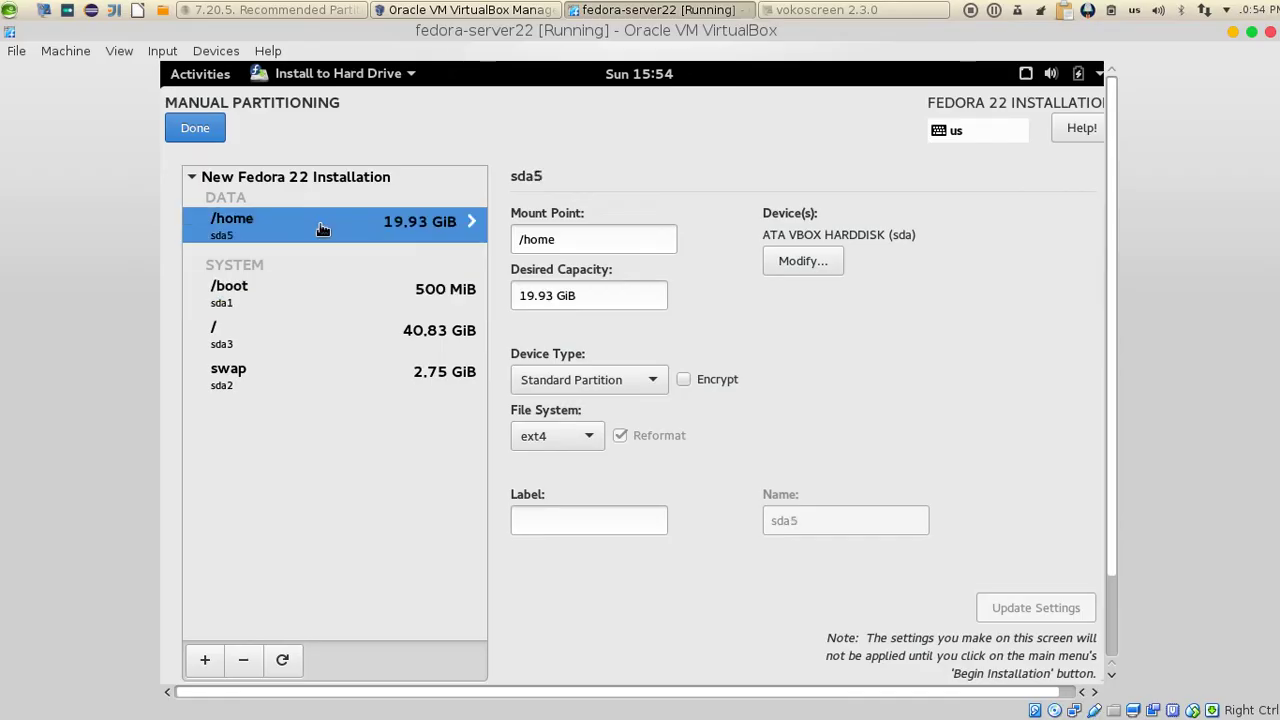
pyautogui.click(306, 302)
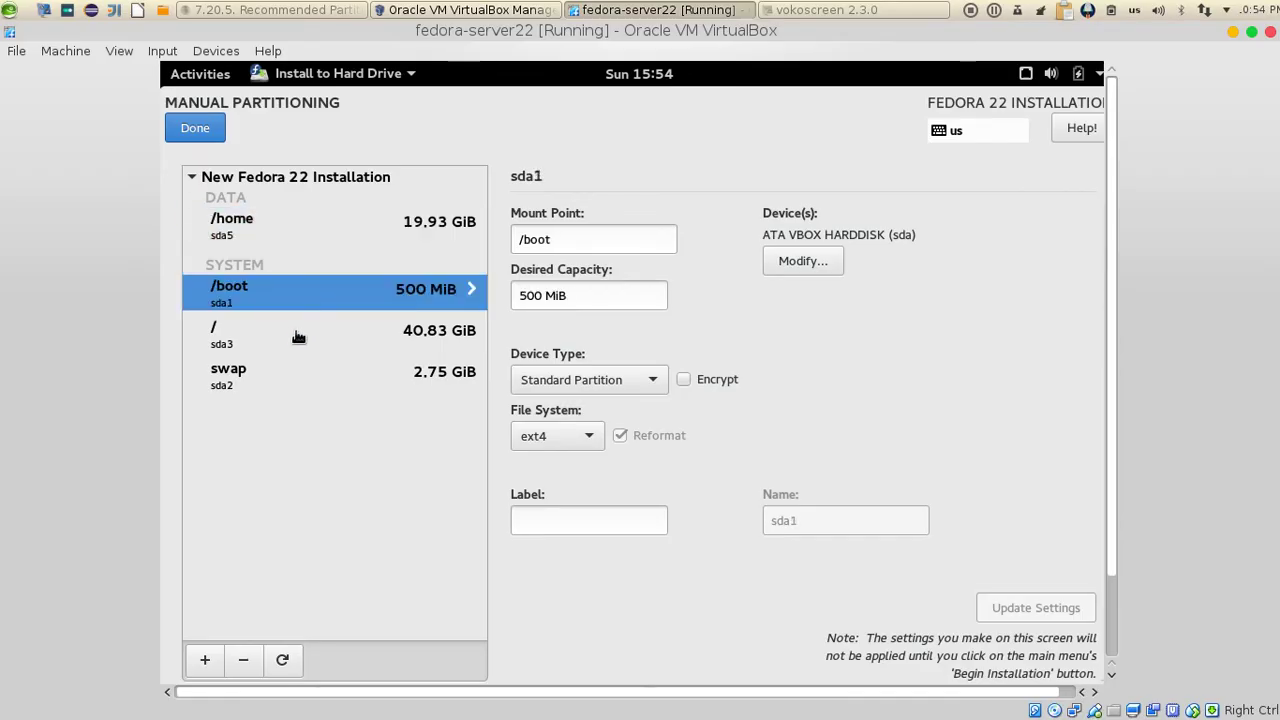
pyautogui.click(299, 340)
pyautogui.click(292, 372)
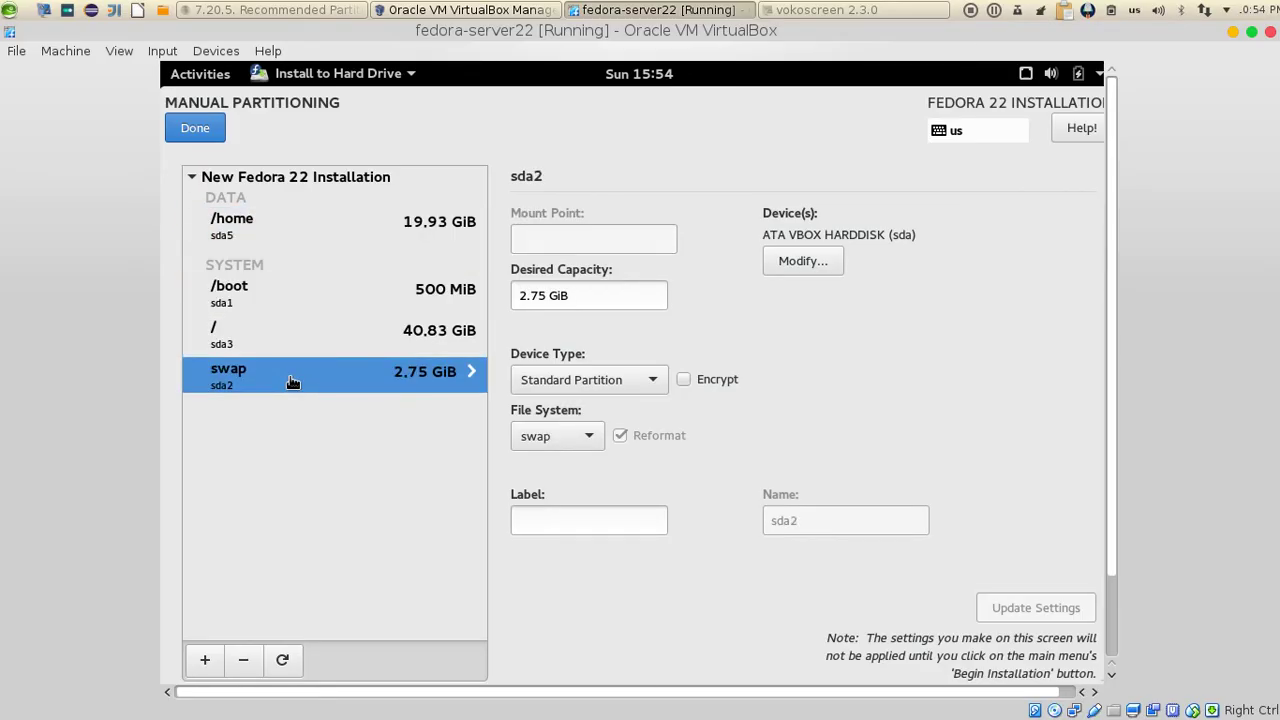
pyautogui.click(298, 217)
pyautogui.click(298, 295)
pyautogui.click(293, 340)
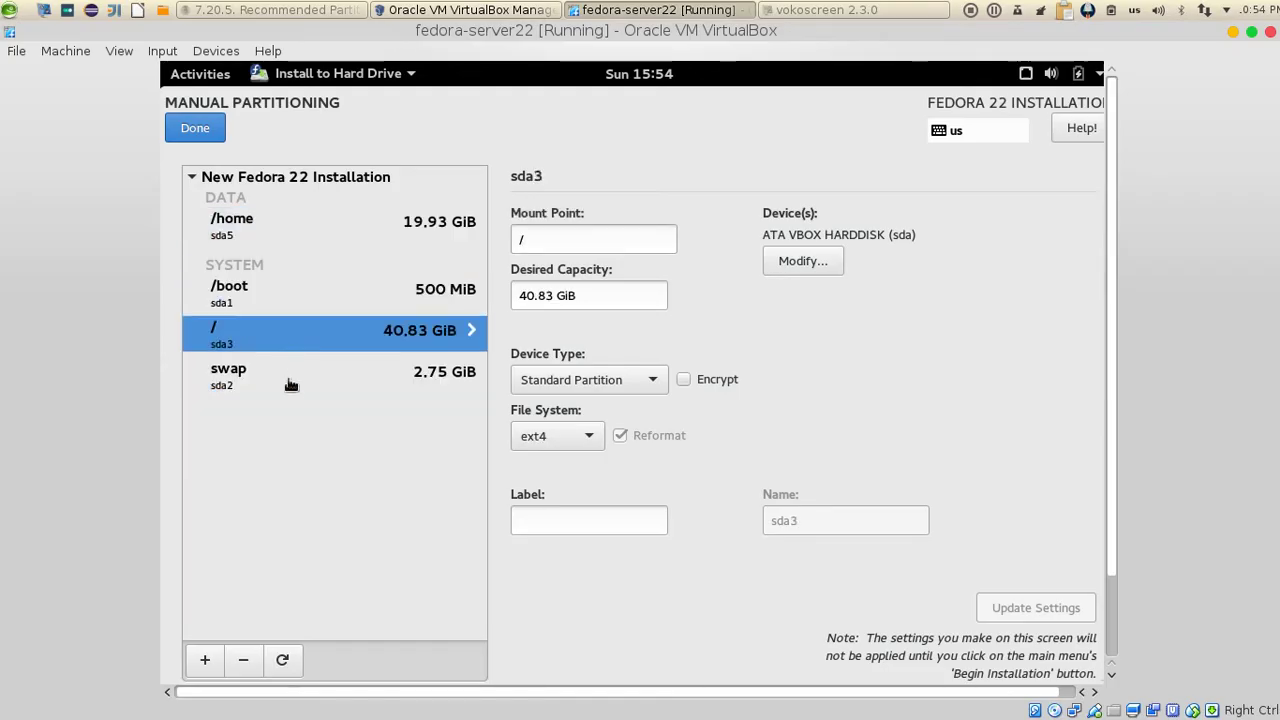
pyautogui.click(291, 385)
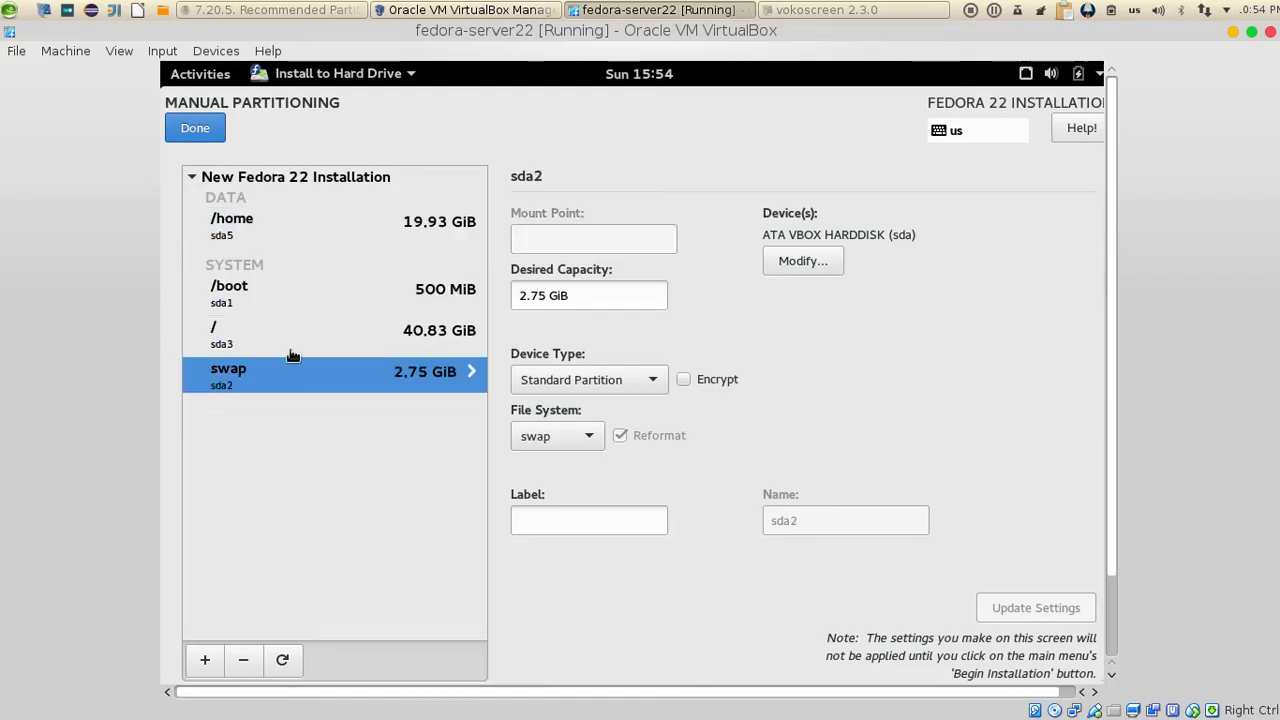
pyautogui.click(277, 290)
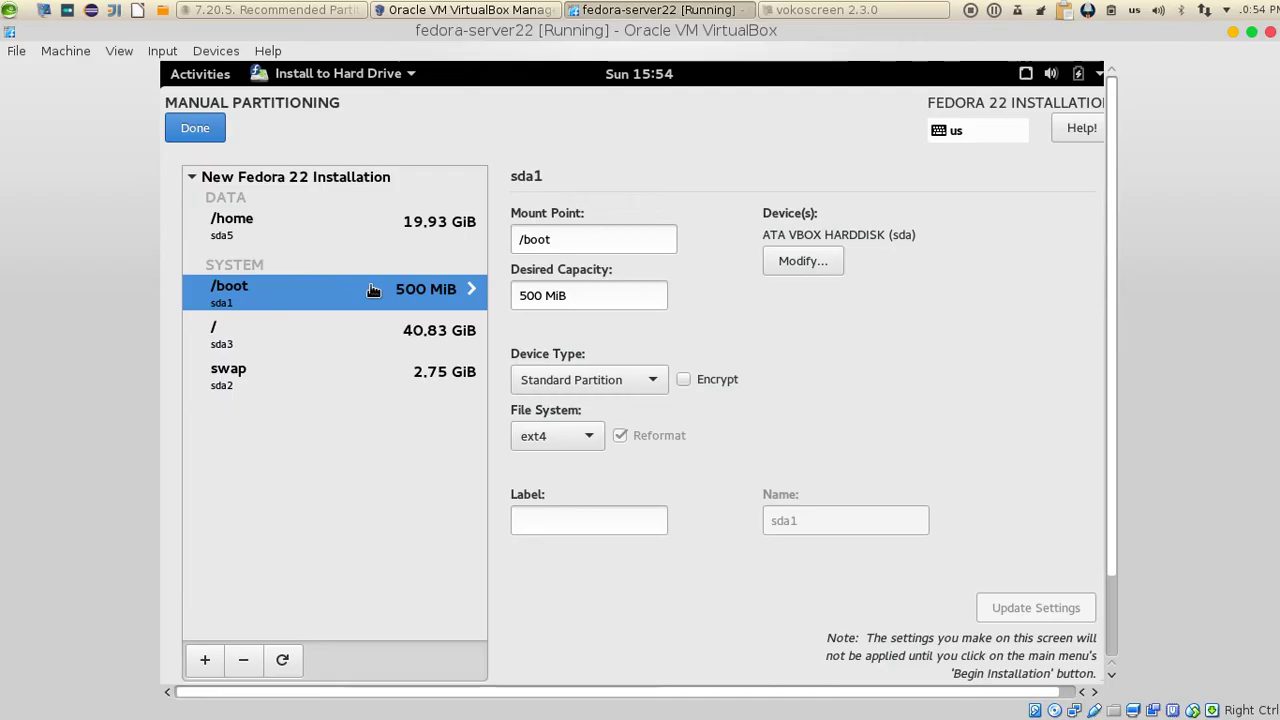
pyautogui.click(570, 296)
pyautogui.moveTo(570, 296); pyautogui.dragTo(504, 295)
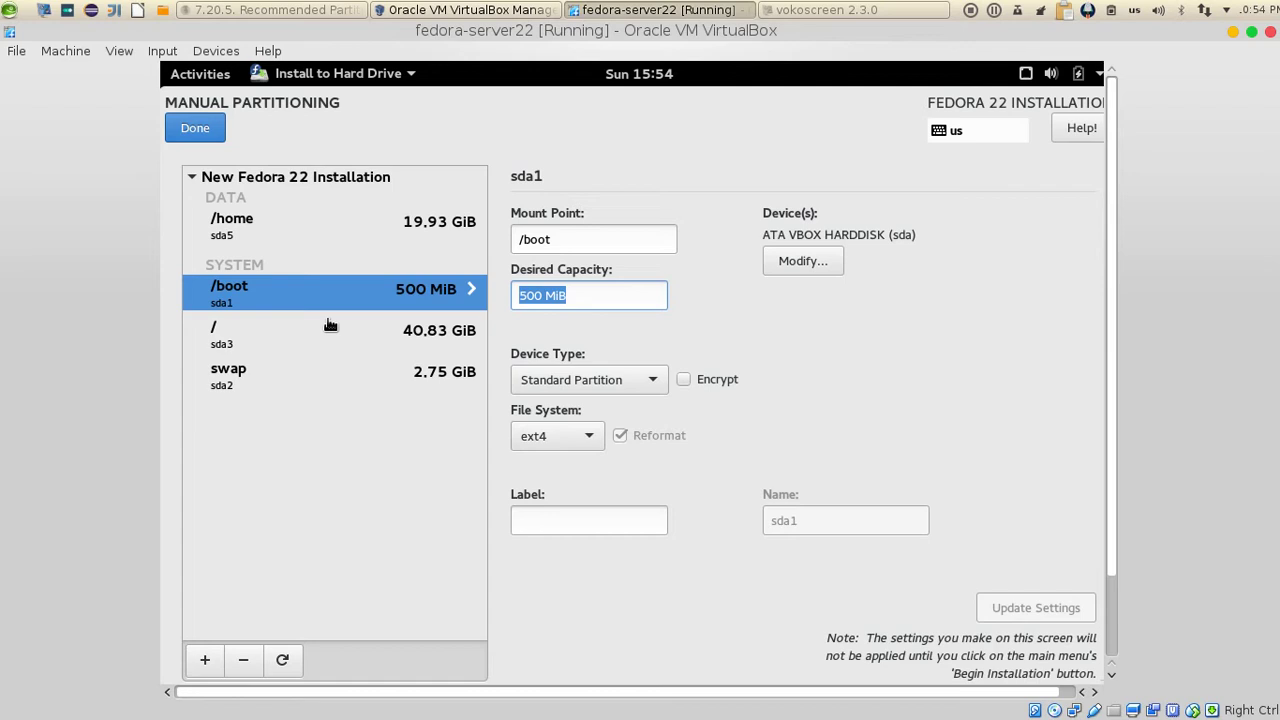
# Step: Examine the desired capacity of the swap partition
pyautogui.click(315, 376)
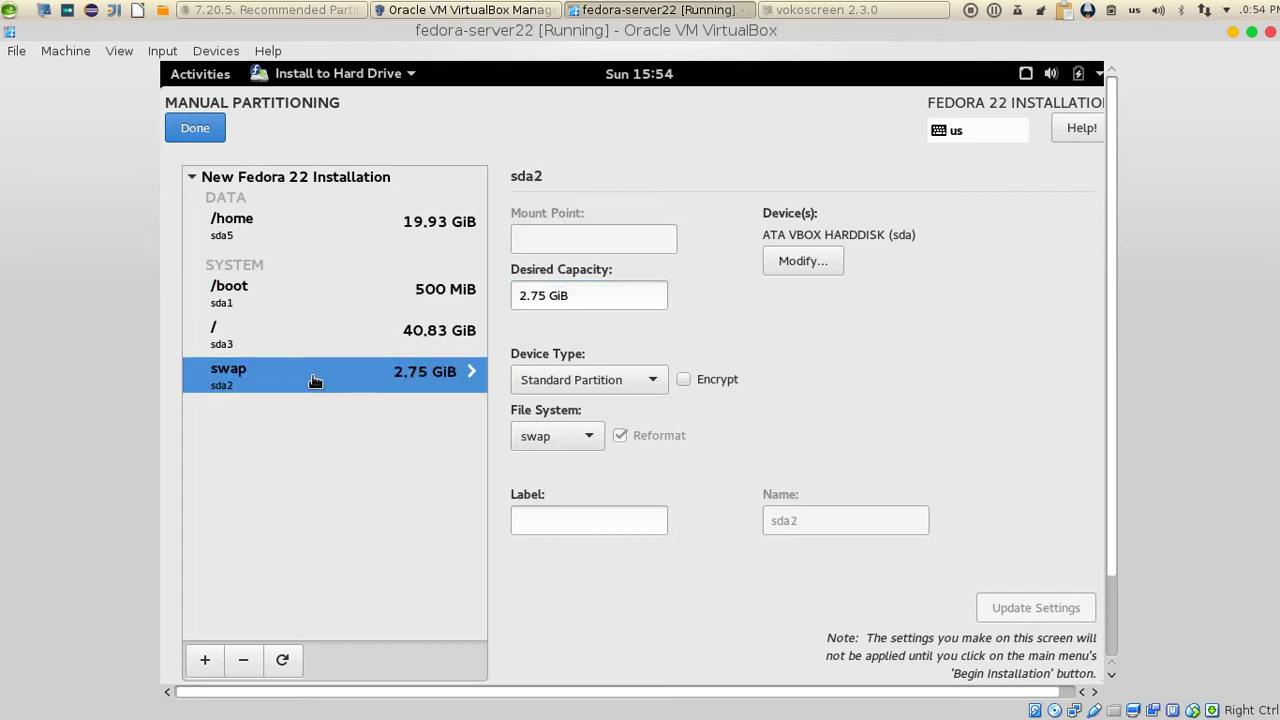
pyautogui.moveTo(592, 295); pyautogui.dragTo(507, 296)
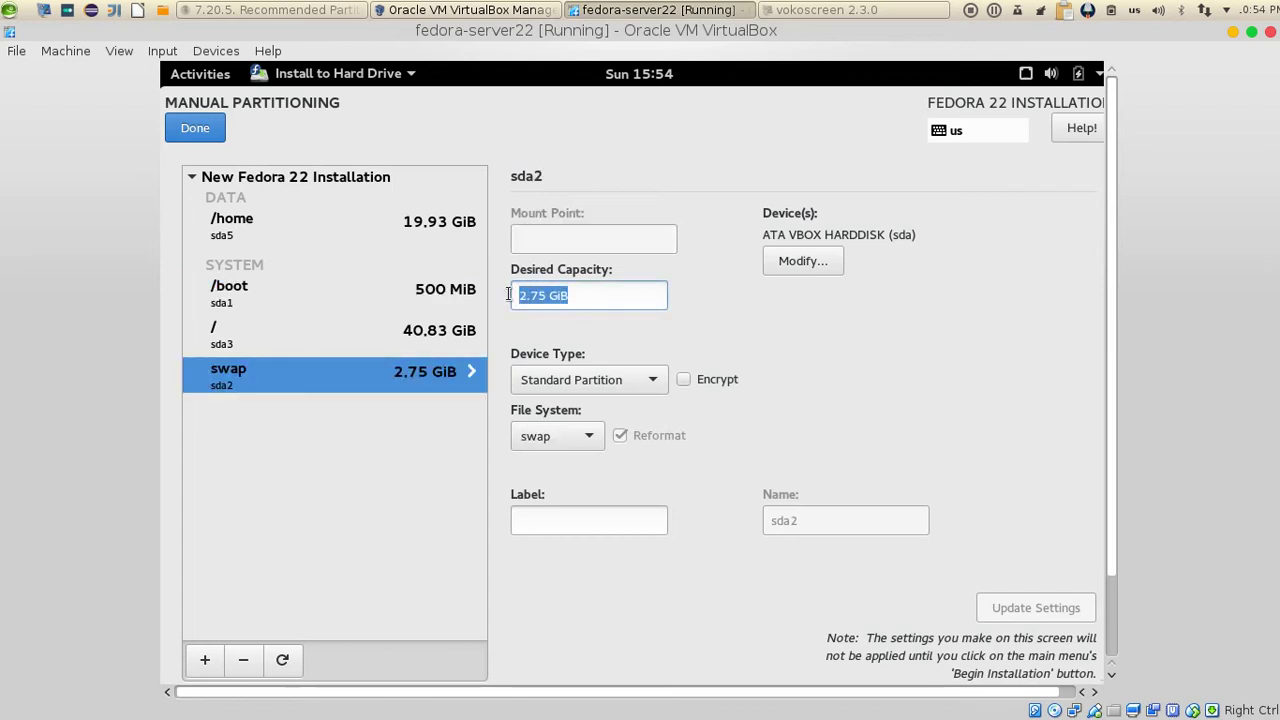
pyautogui.click(575, 294)
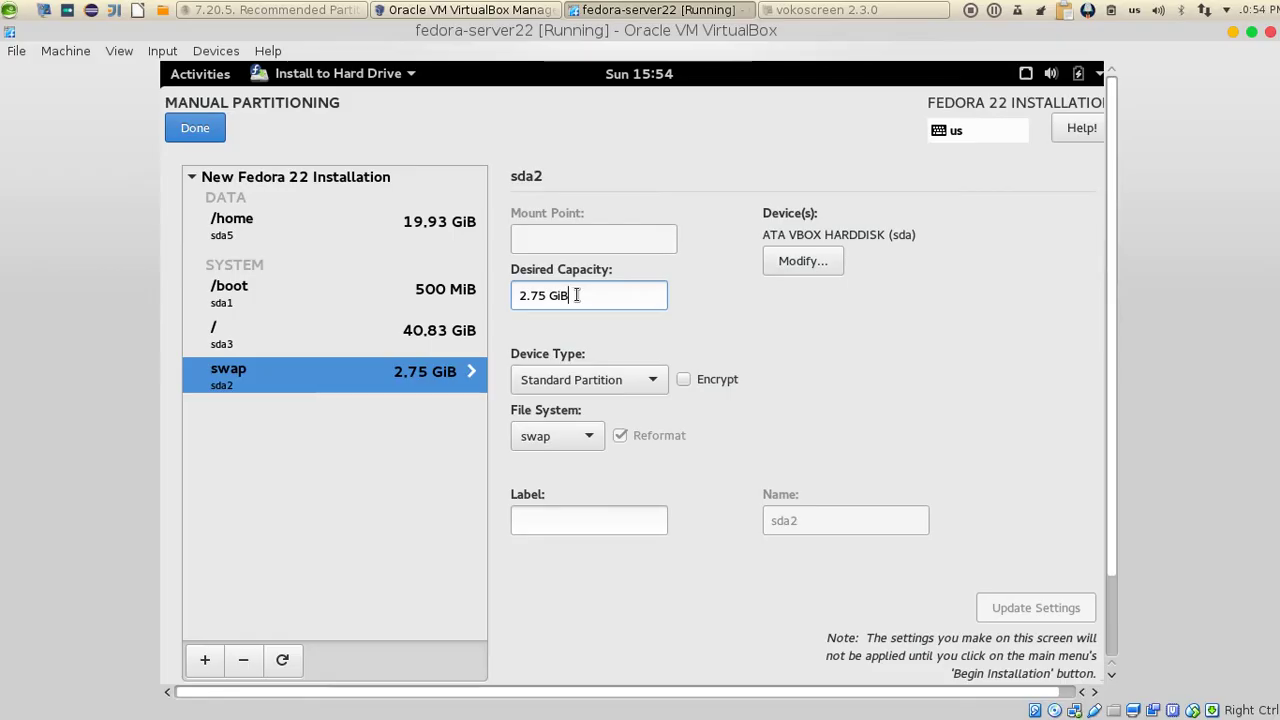
pyautogui.moveTo(575, 295); pyautogui.dragTo(515, 298)
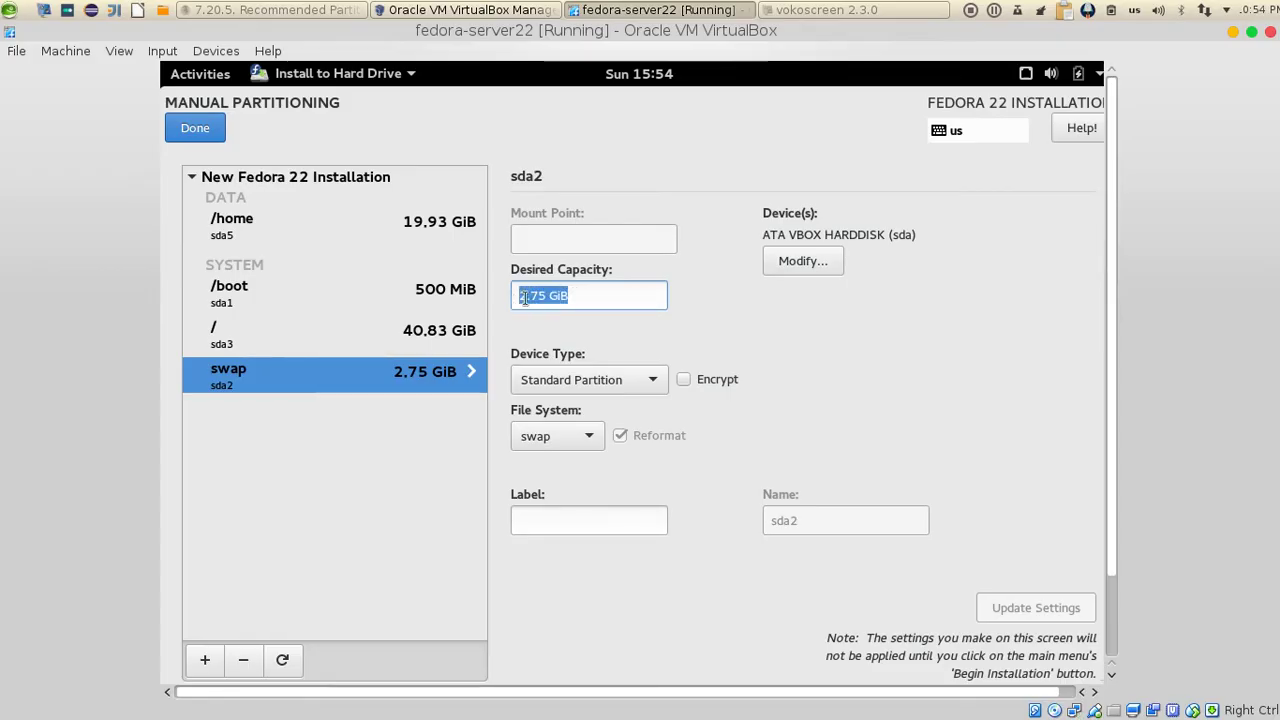
pyautogui.click(580, 293)
pyautogui.tripleClick(581, 298)
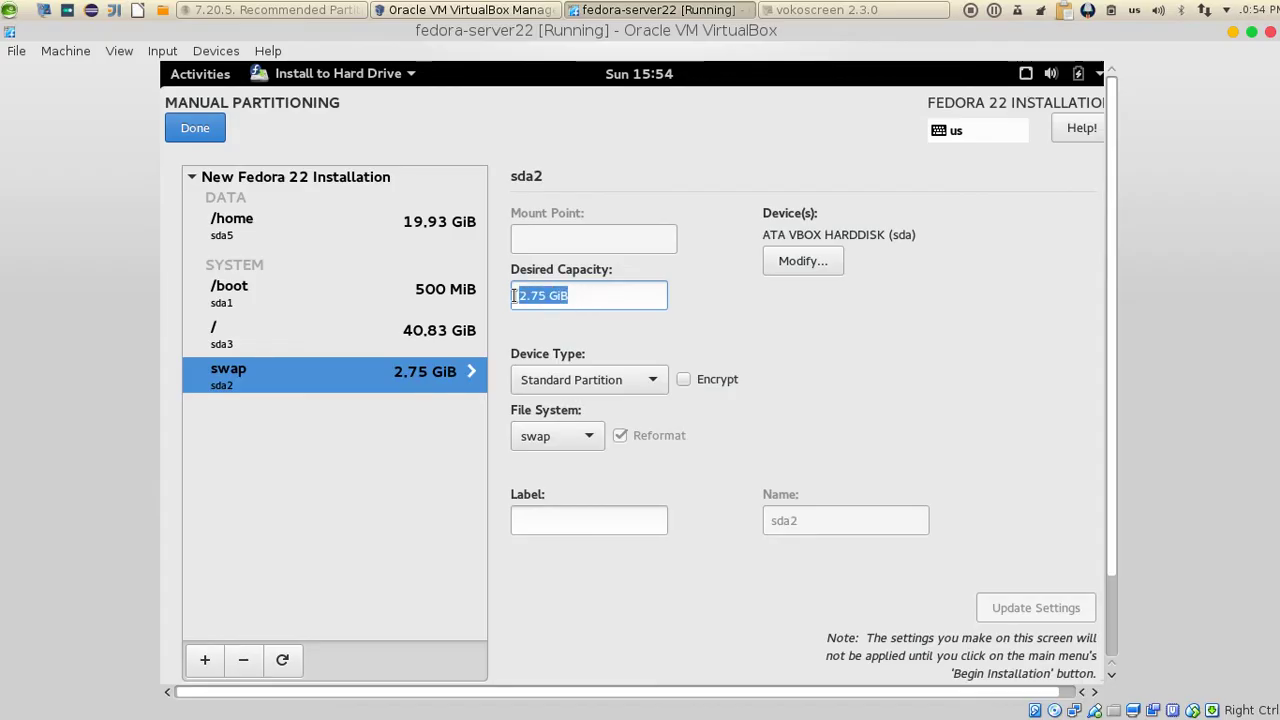
pyautogui.click(576, 293)
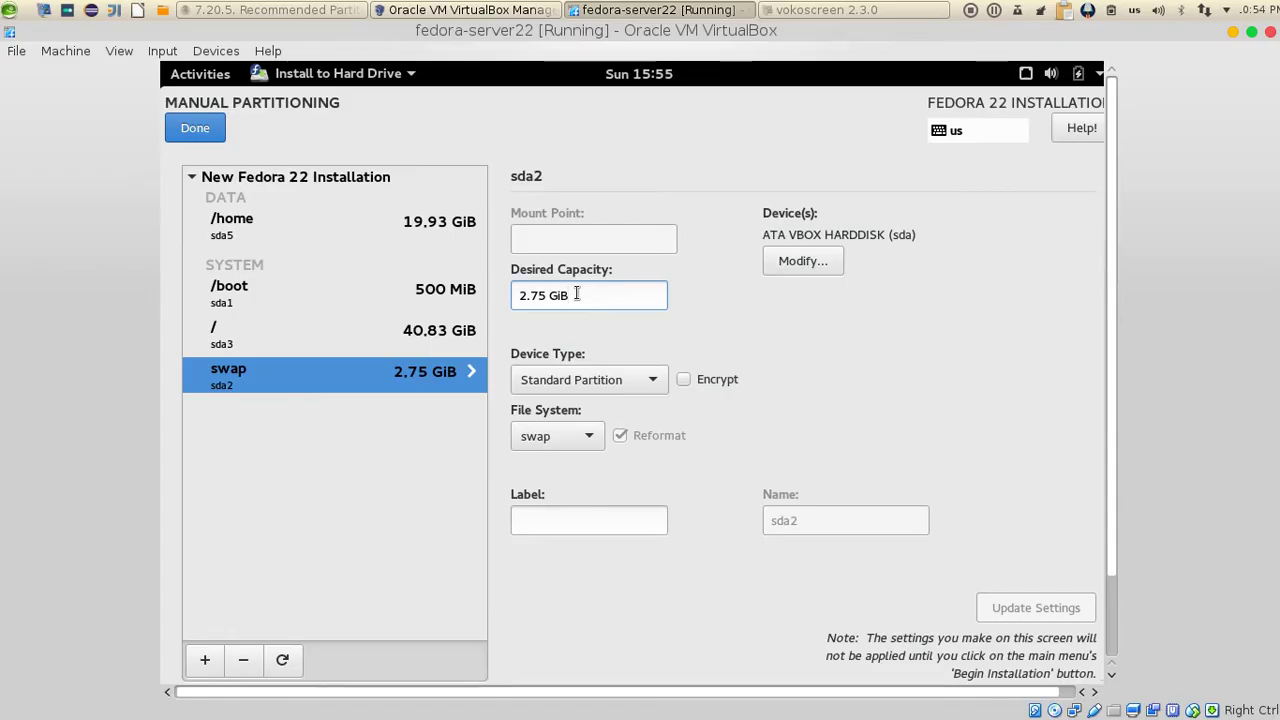
pyautogui.hotkey('shift', 'Left')
pyautogui.hotkey('shift', 'Left')
pyautogui.hotkey('shift', 'Left')
pyautogui.hotkey('shift', 'Left')
pyautogui.hotkey('shift', 'Left')
pyautogui.hotkey('shift', 'Left')
pyautogui.hotkey('shift', 'Left')
pyautogui.hotkey('shift', 'Left')
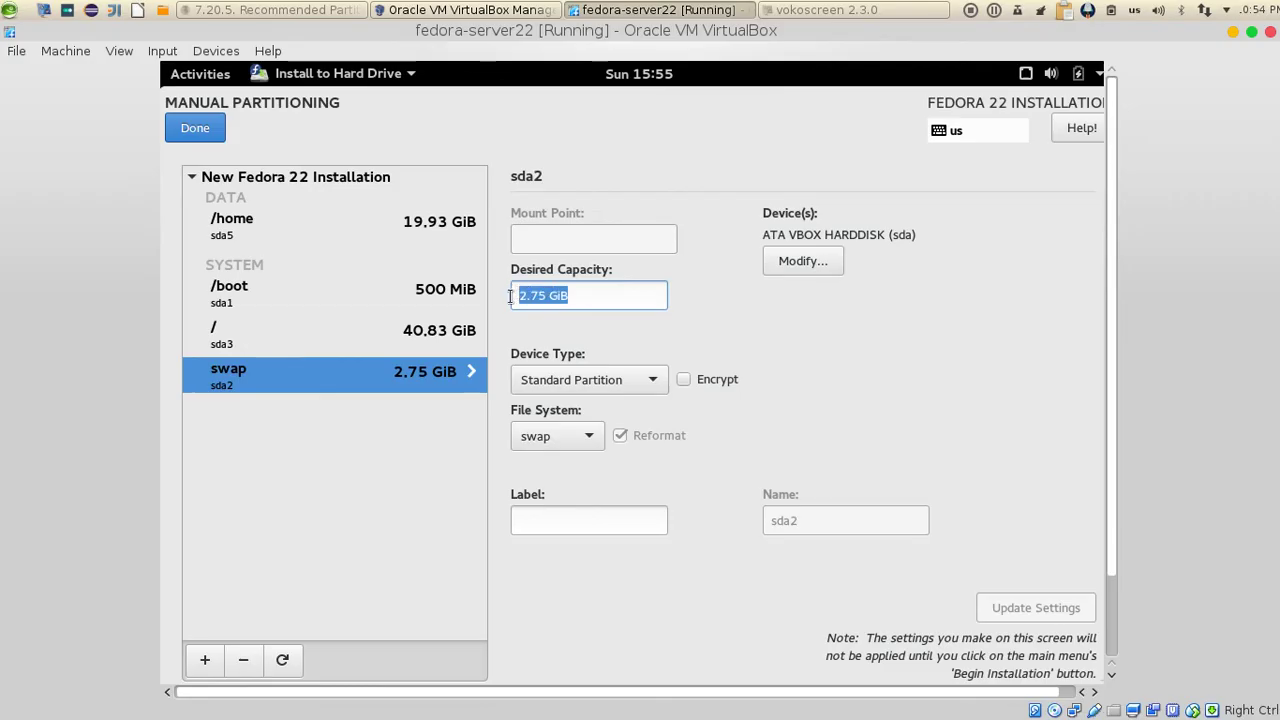
pyautogui.moveTo(577, 298); pyautogui.dragTo(500, 291)
pyautogui.click(575, 297)
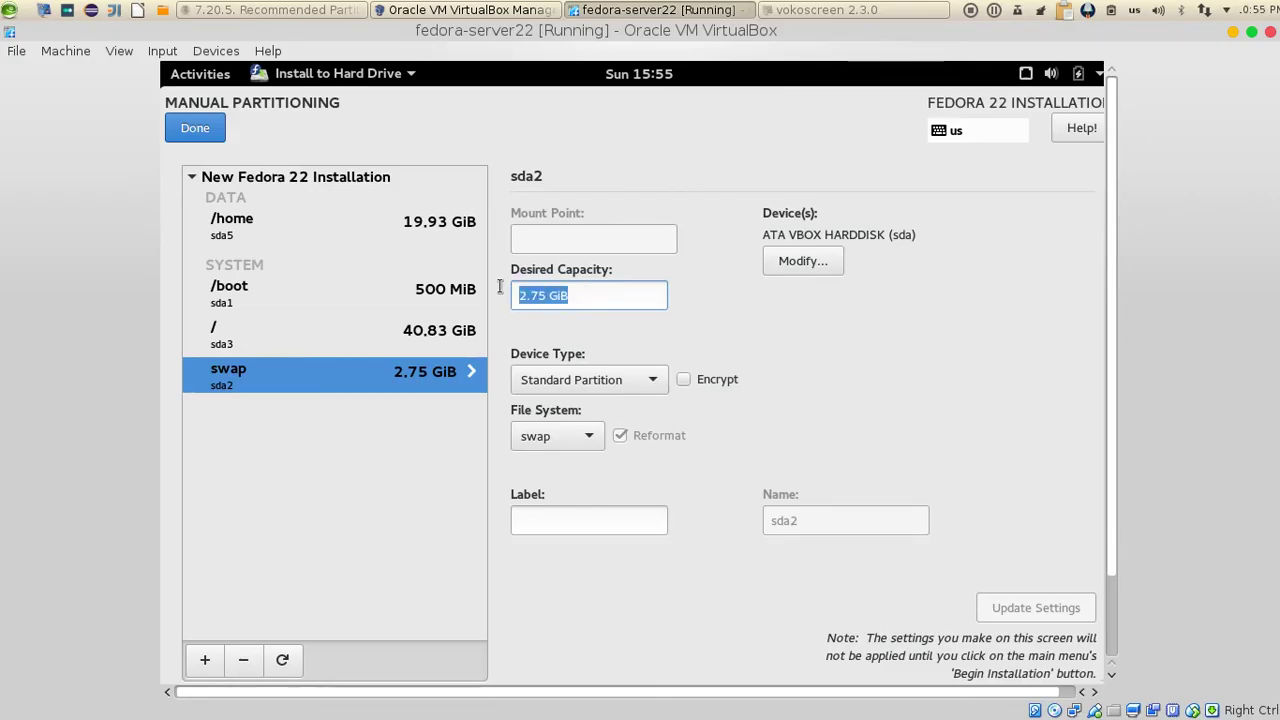
pyautogui.click(573, 294)
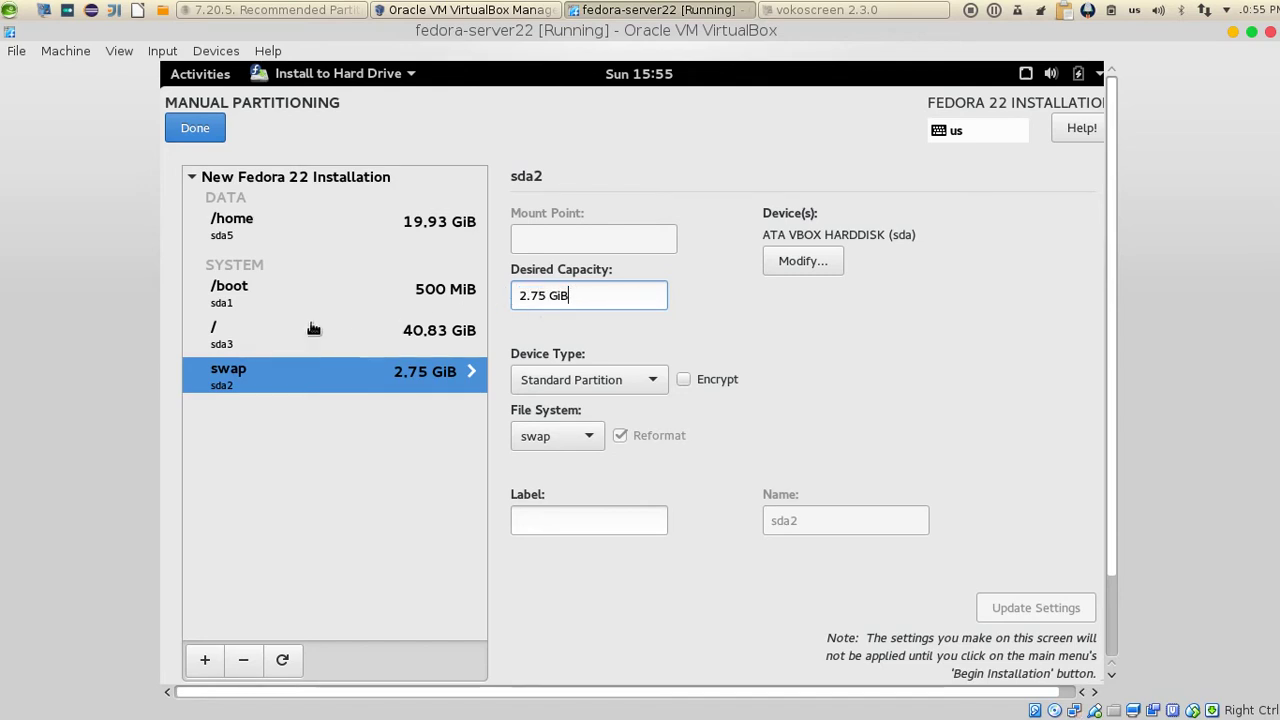
# Step: Compare the details of the /, /boot, /home and swap partitions again, finishing on the swap partition's desired capacity
pyautogui.click(268, 328)
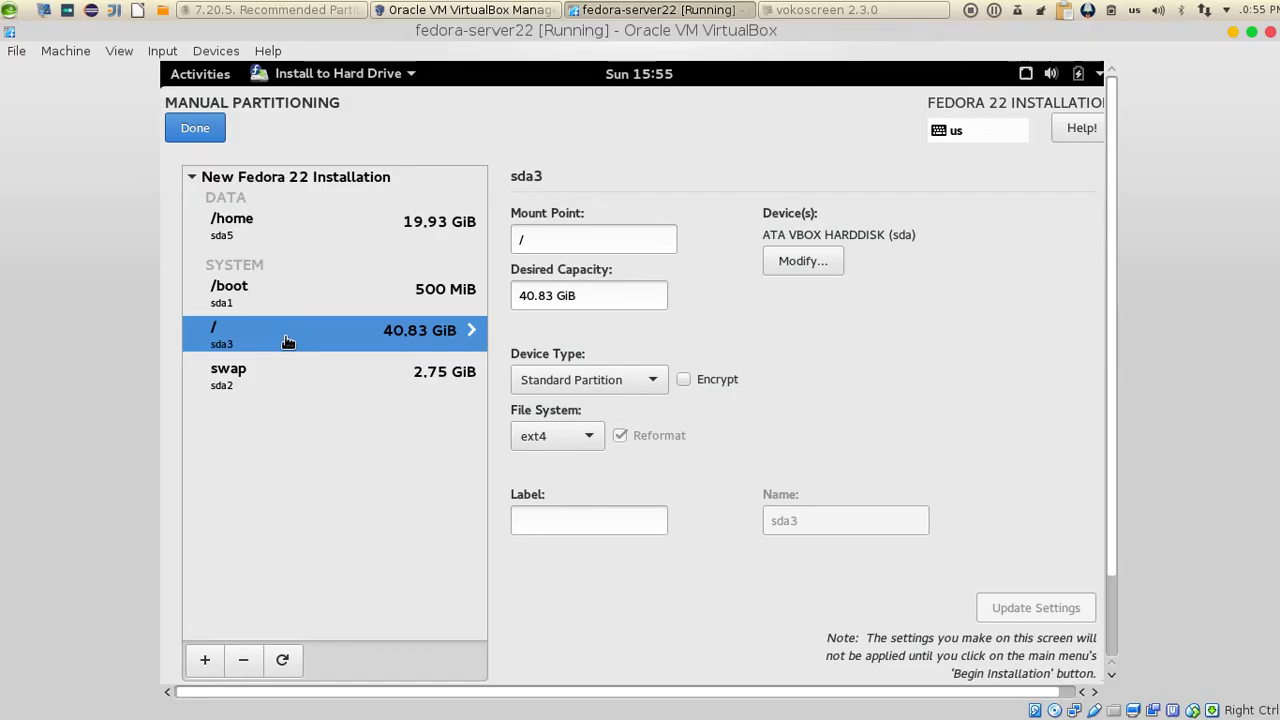
pyautogui.click(303, 290)
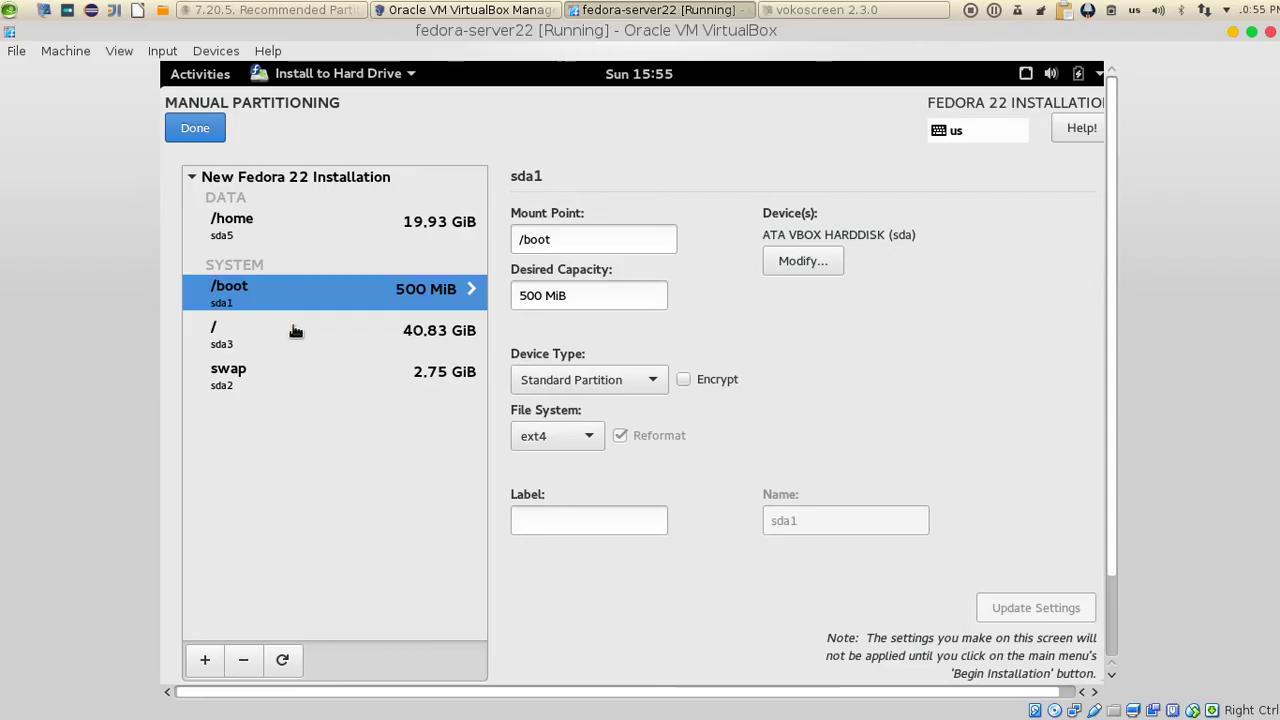
pyautogui.click(296, 331)
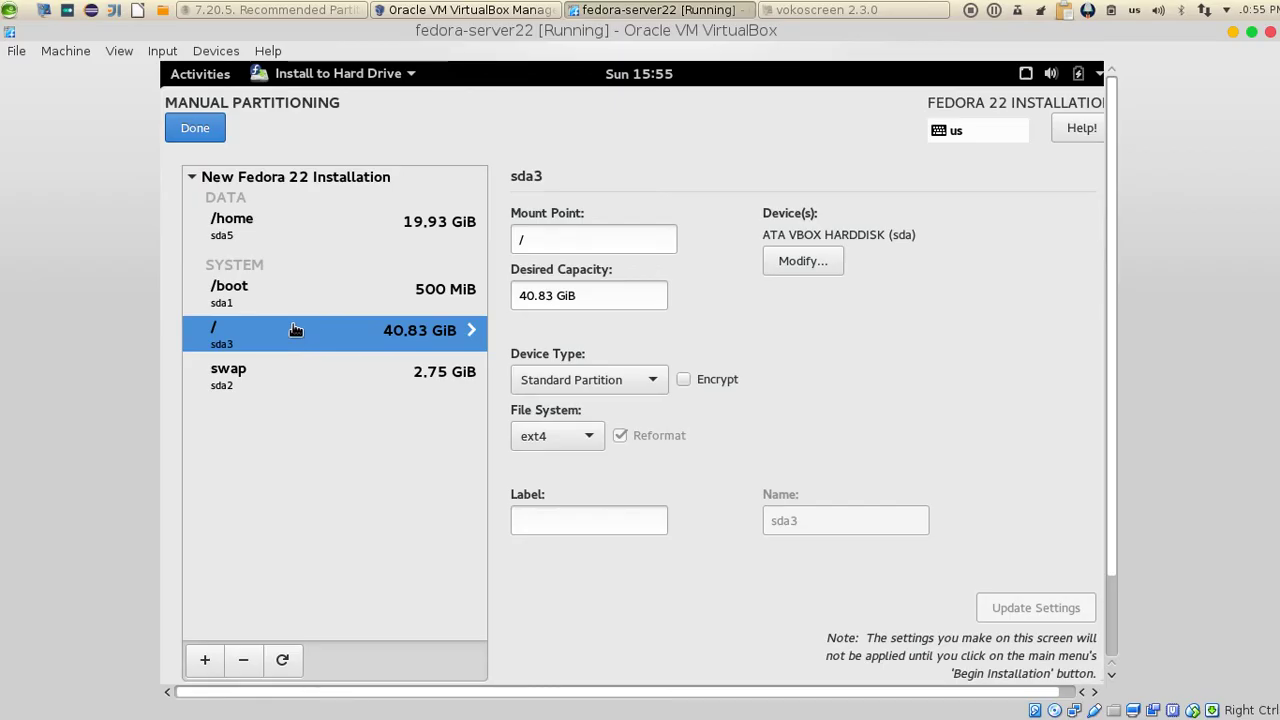
pyautogui.click(274, 370)
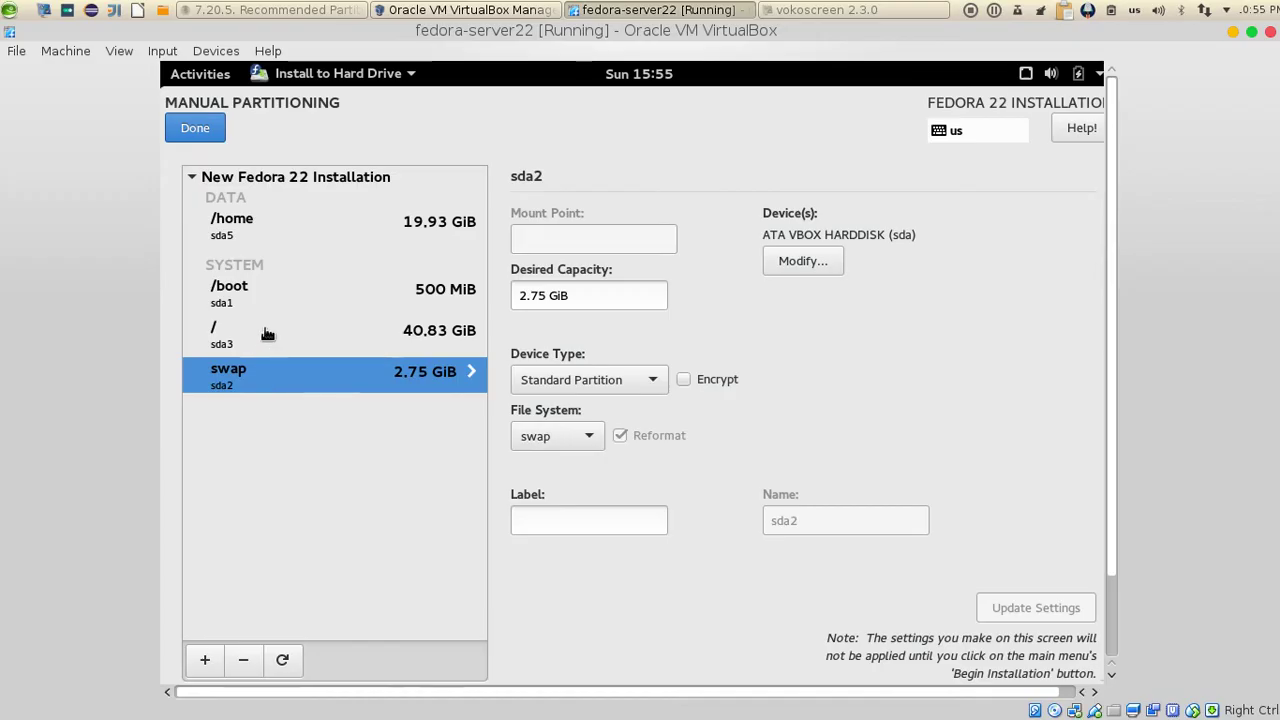
pyautogui.click(267, 334)
pyautogui.click(267, 286)
pyautogui.click(301, 225)
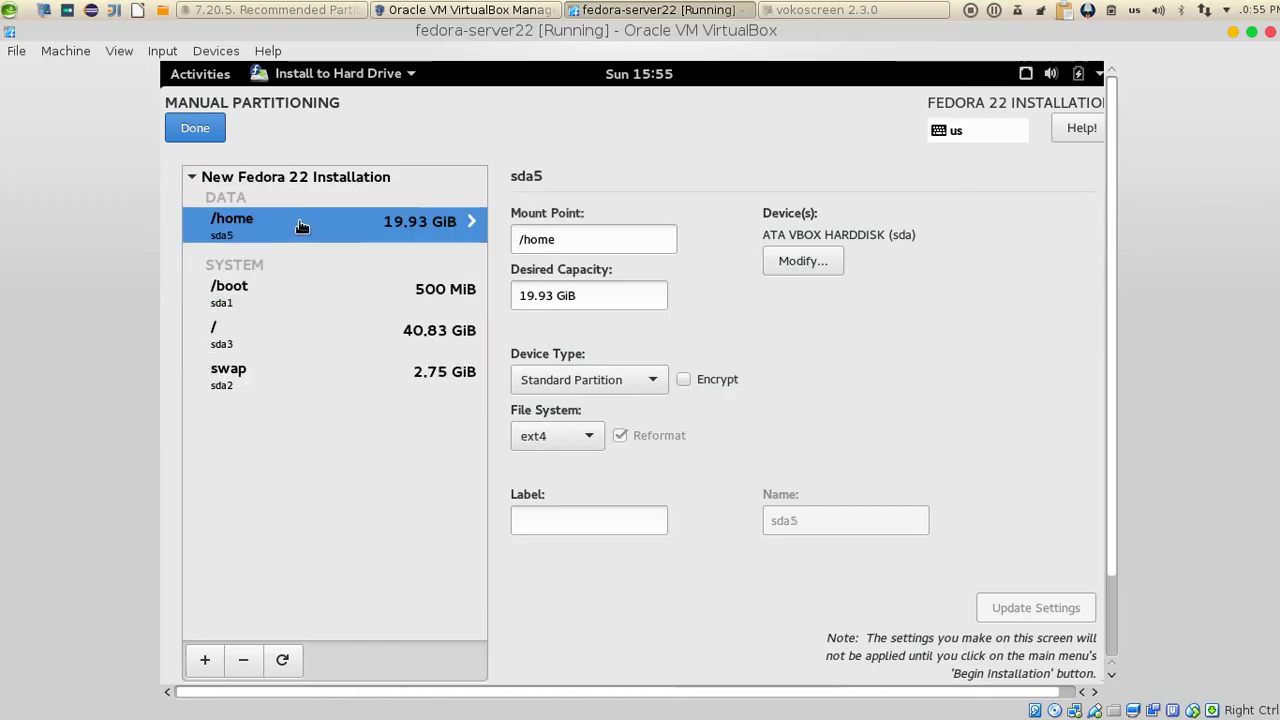
pyautogui.click(278, 337)
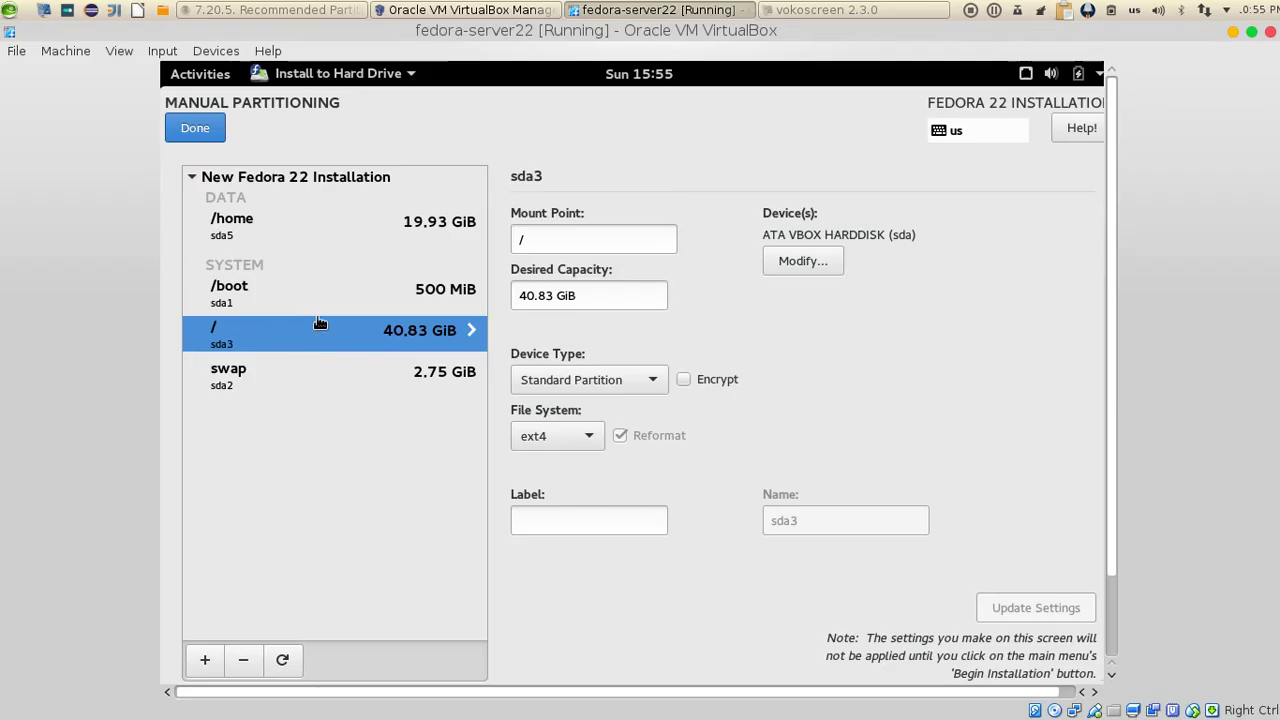
pyautogui.click(333, 287)
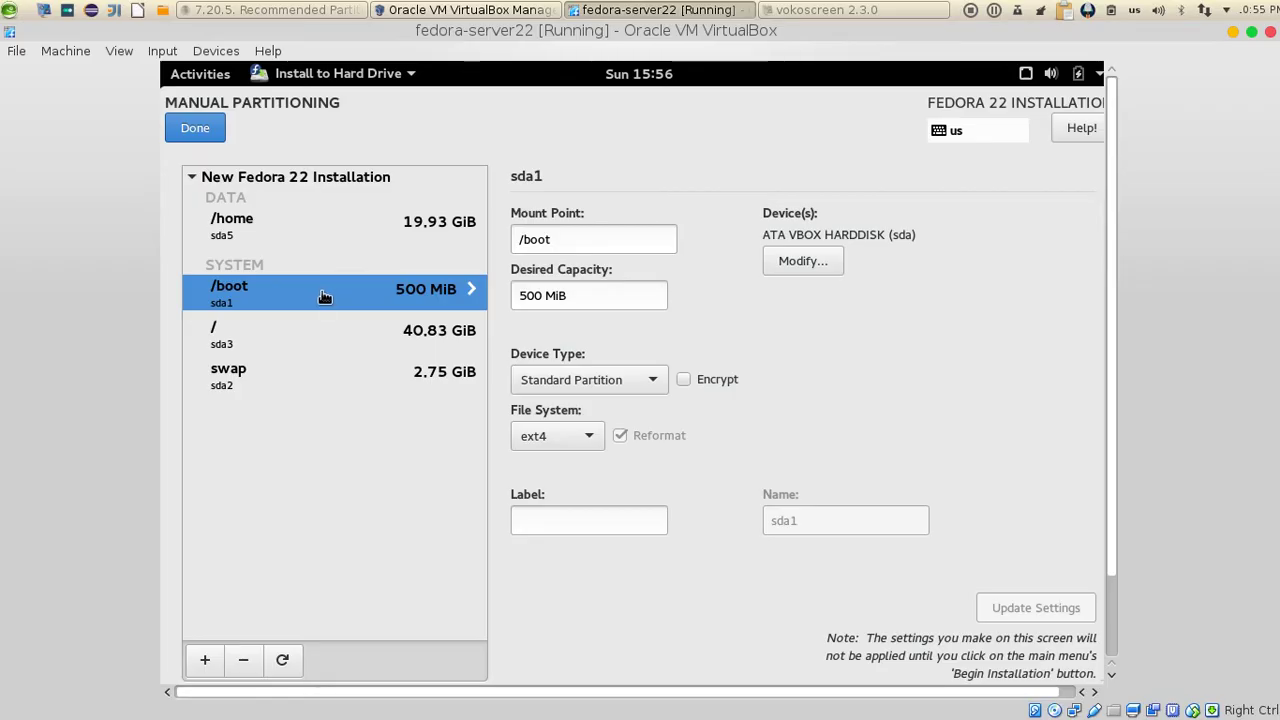
pyautogui.click(292, 374)
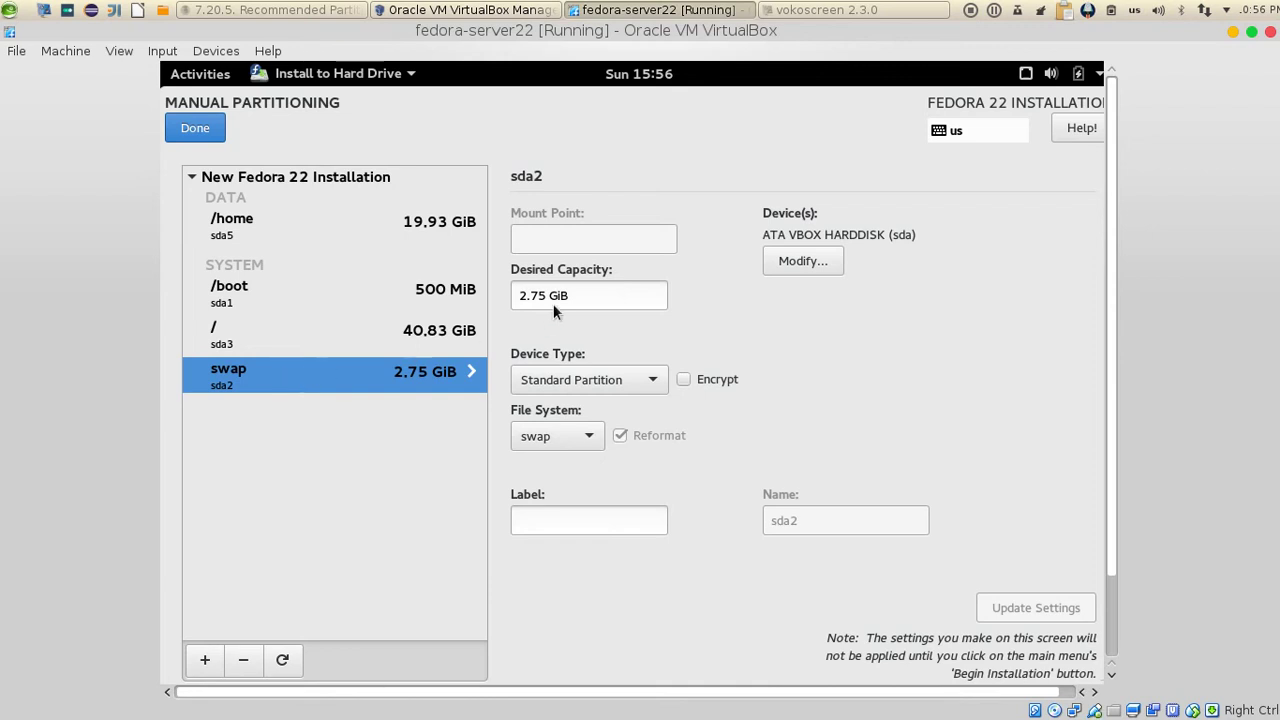
pyautogui.moveTo(547, 297); pyautogui.dragTo(510, 303)
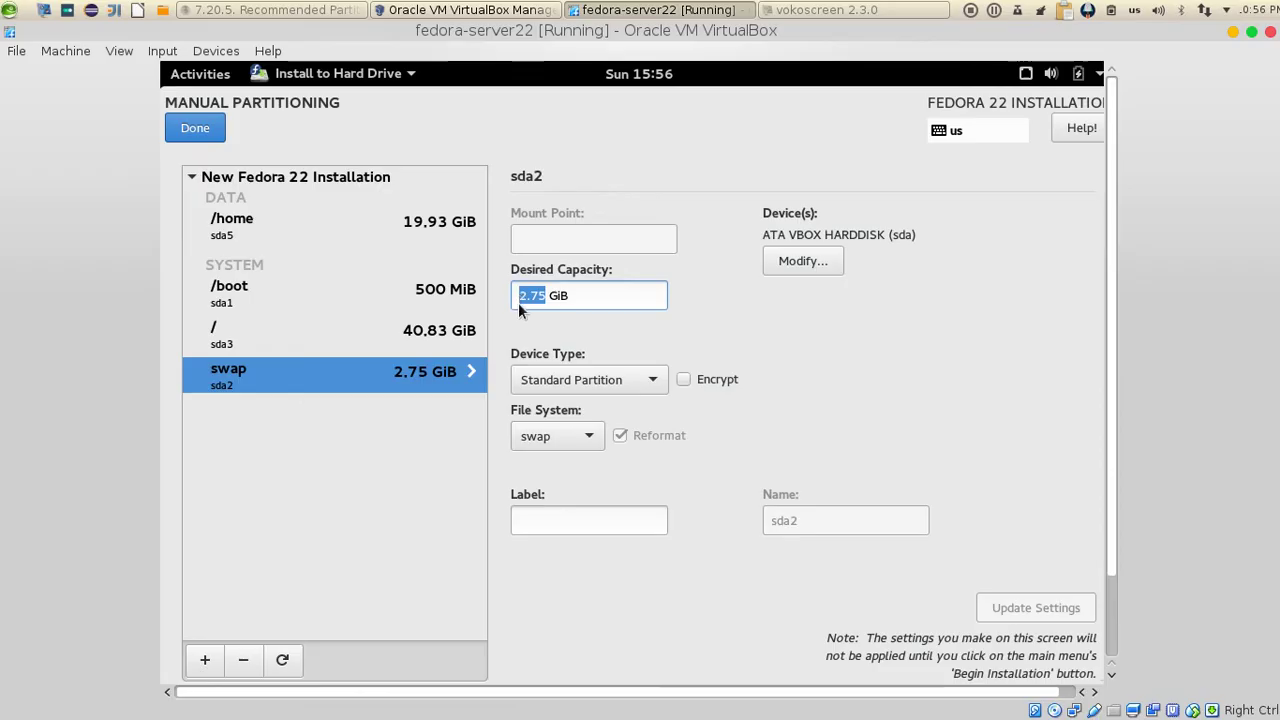
# Step: Highlight the number in the swap partition's desired capacity to check its size
pyautogui.moveTo(546, 297); pyautogui.dragTo(515, 299)
pyautogui.click(541, 295)
pyautogui.doubleClick(541, 295)
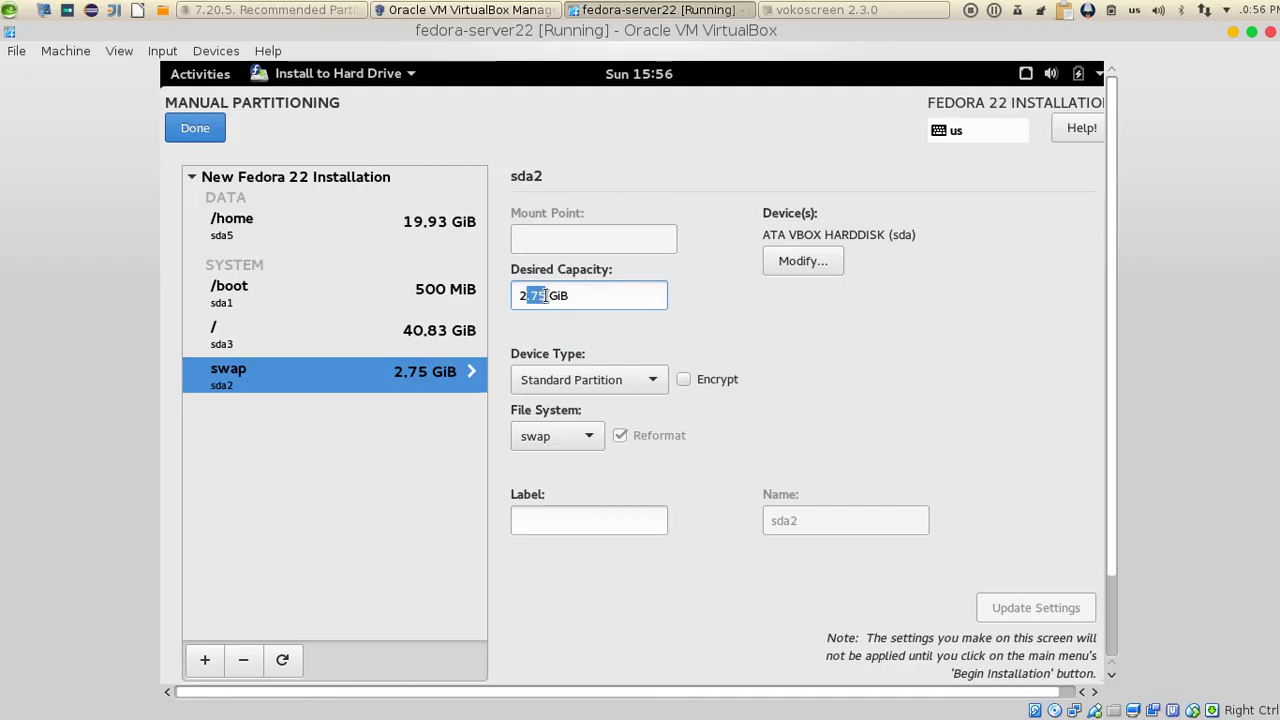
pyautogui.click(544, 295)
pyautogui.moveTo(544, 295); pyautogui.dragTo(514, 300)
pyautogui.moveTo(545, 296); pyautogui.dragTo(531, 296)
# Step: Compare the settings of the / and /home partitions, including their capacity, device type and file system
pyautogui.click(246, 324)
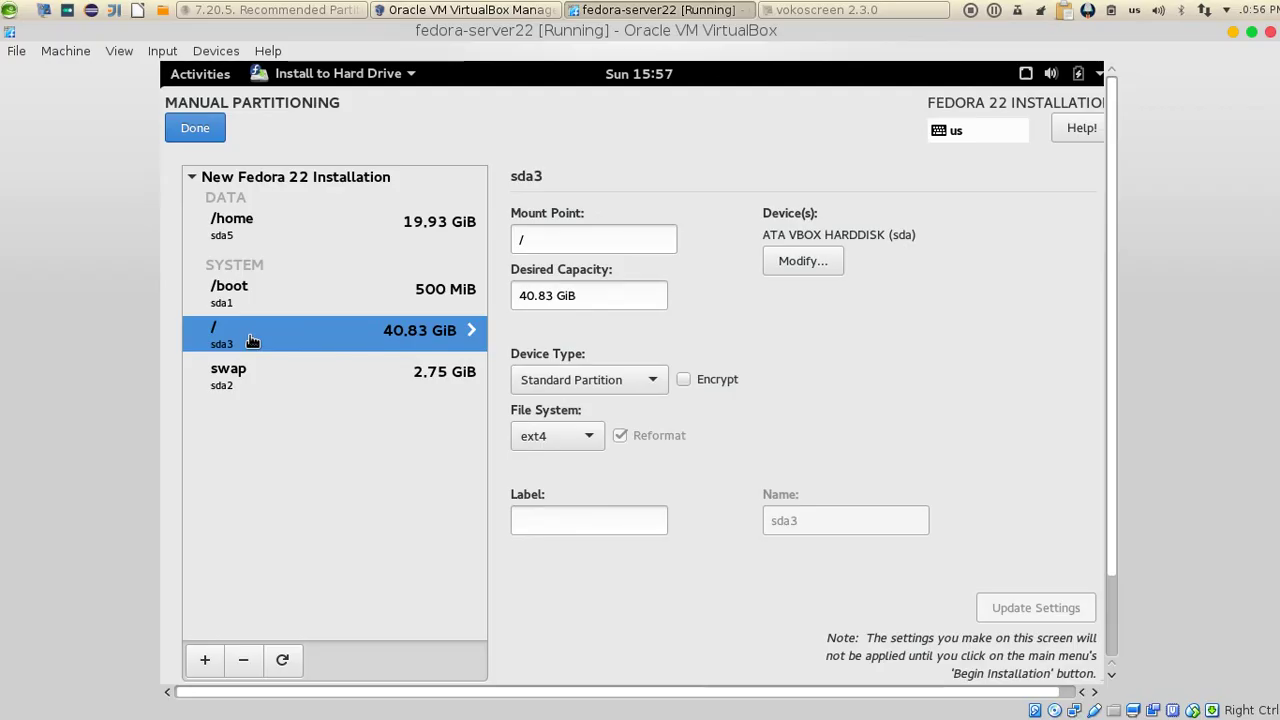
pyautogui.click(265, 222)
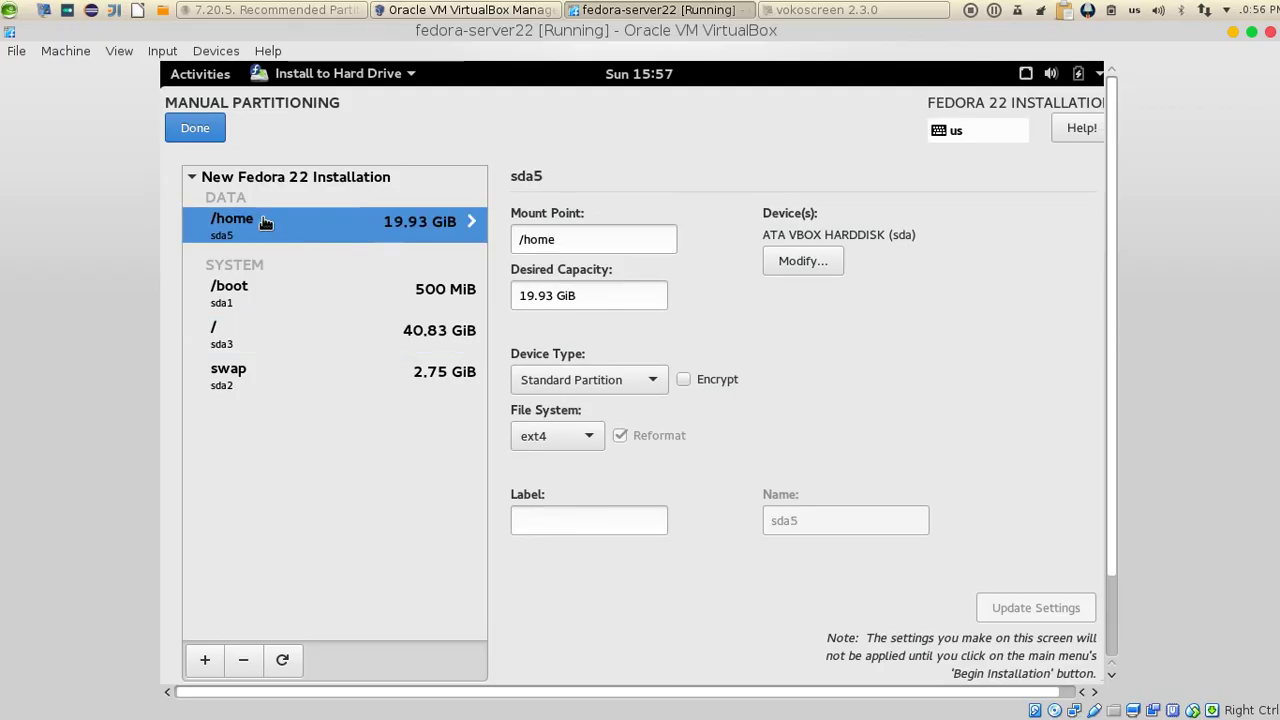
pyautogui.click(235, 336)
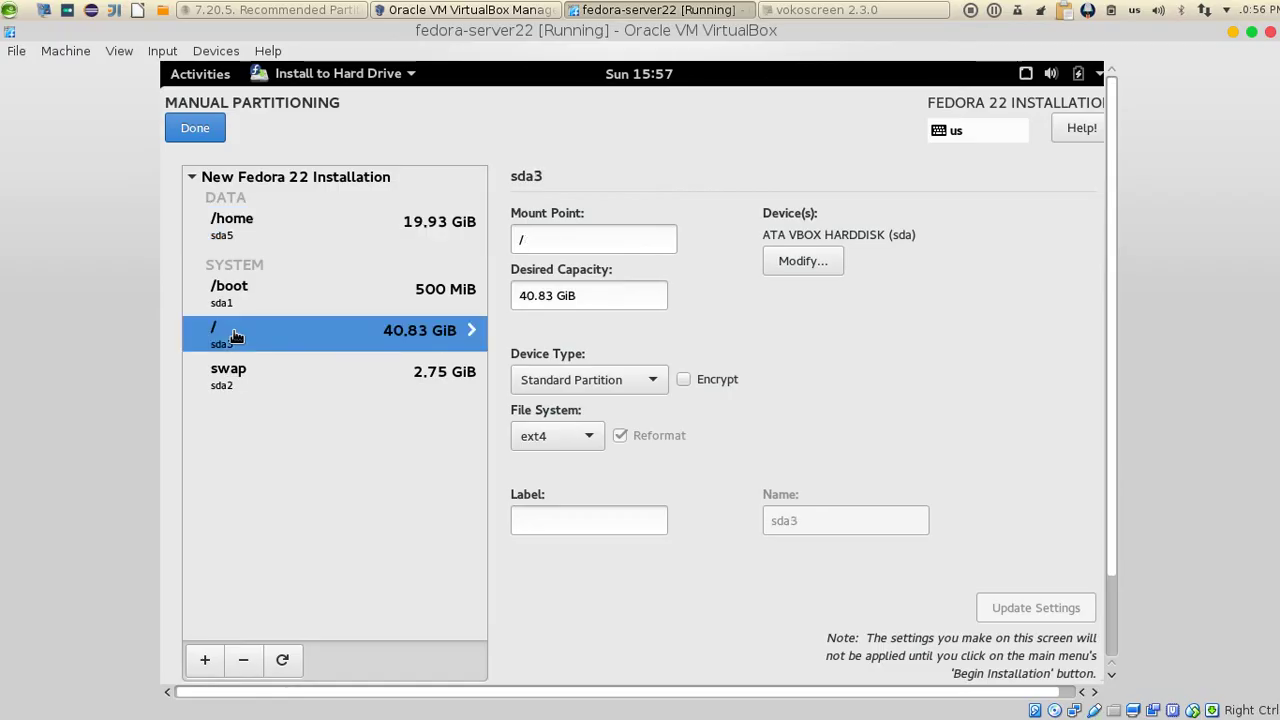
pyautogui.click(302, 216)
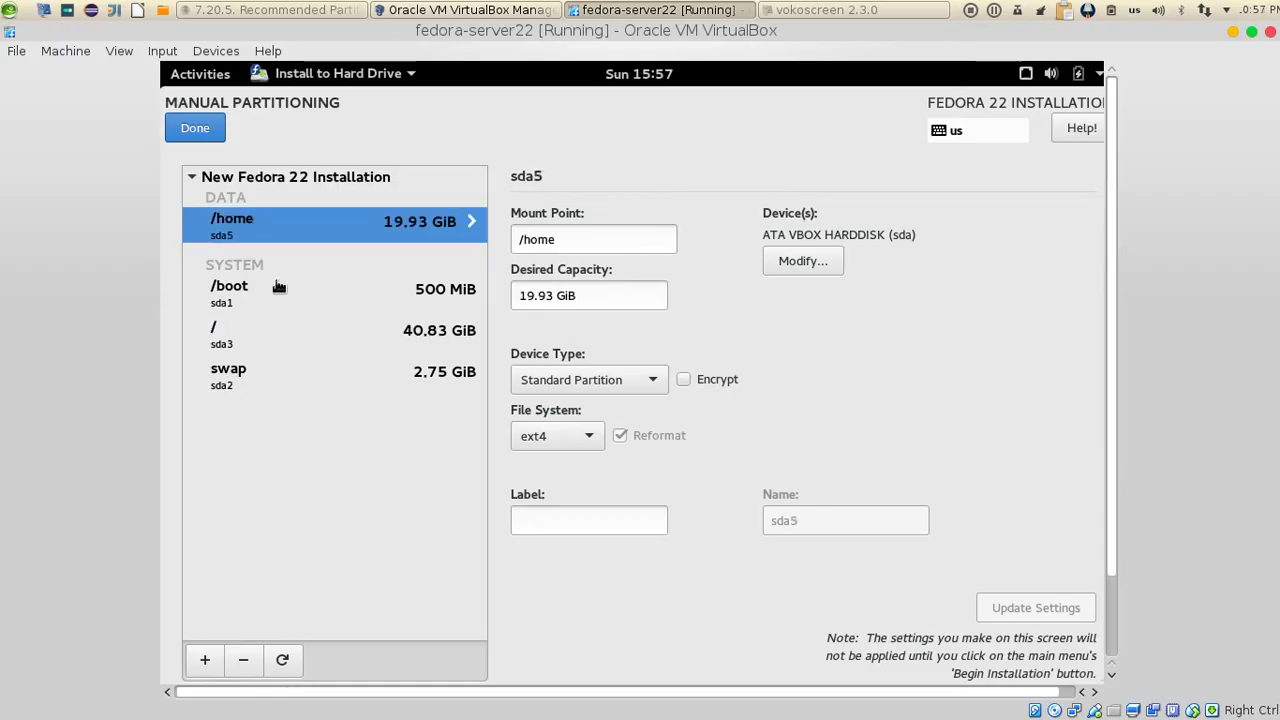
pyautogui.click(260, 328)
pyautogui.click(299, 226)
pyautogui.click(268, 334)
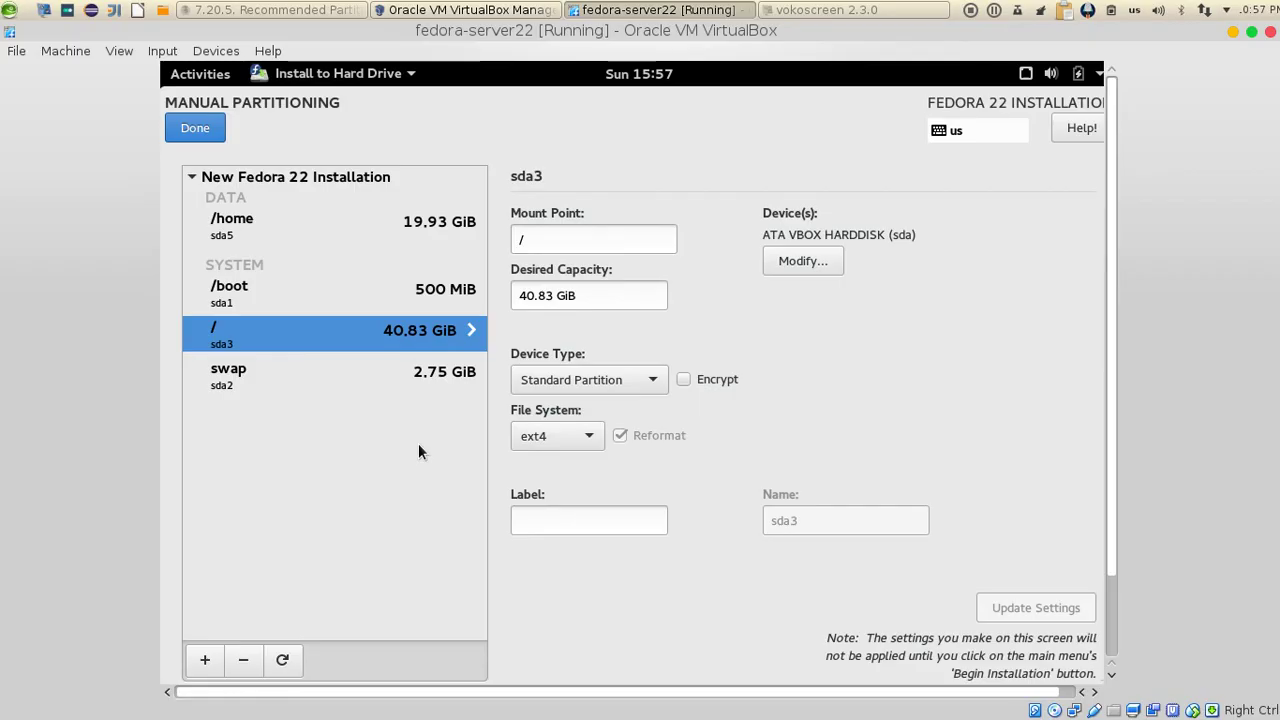
# Step: Review the /home, /boot, / and swap partitions in order, finishing on the details of /home
pyautogui.click(276, 229)
pyautogui.click(274, 283)
pyautogui.click(268, 338)
pyautogui.click(262, 371)
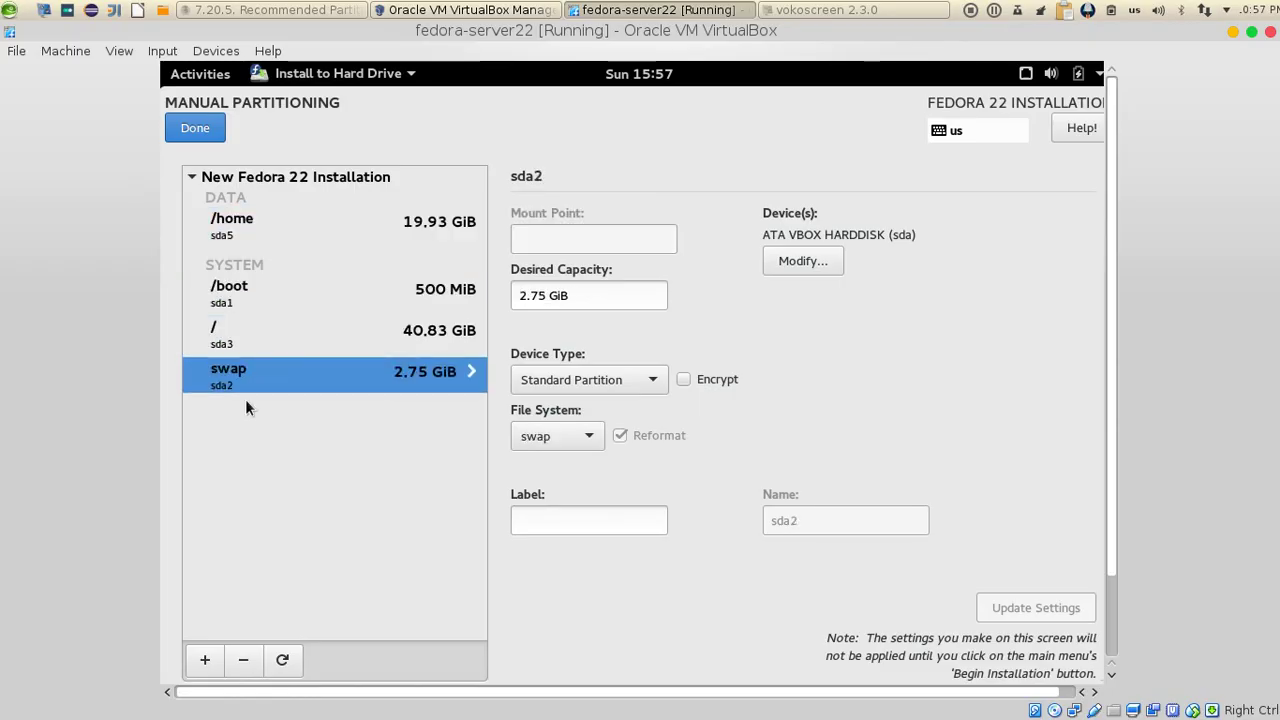
pyautogui.click(265, 230)
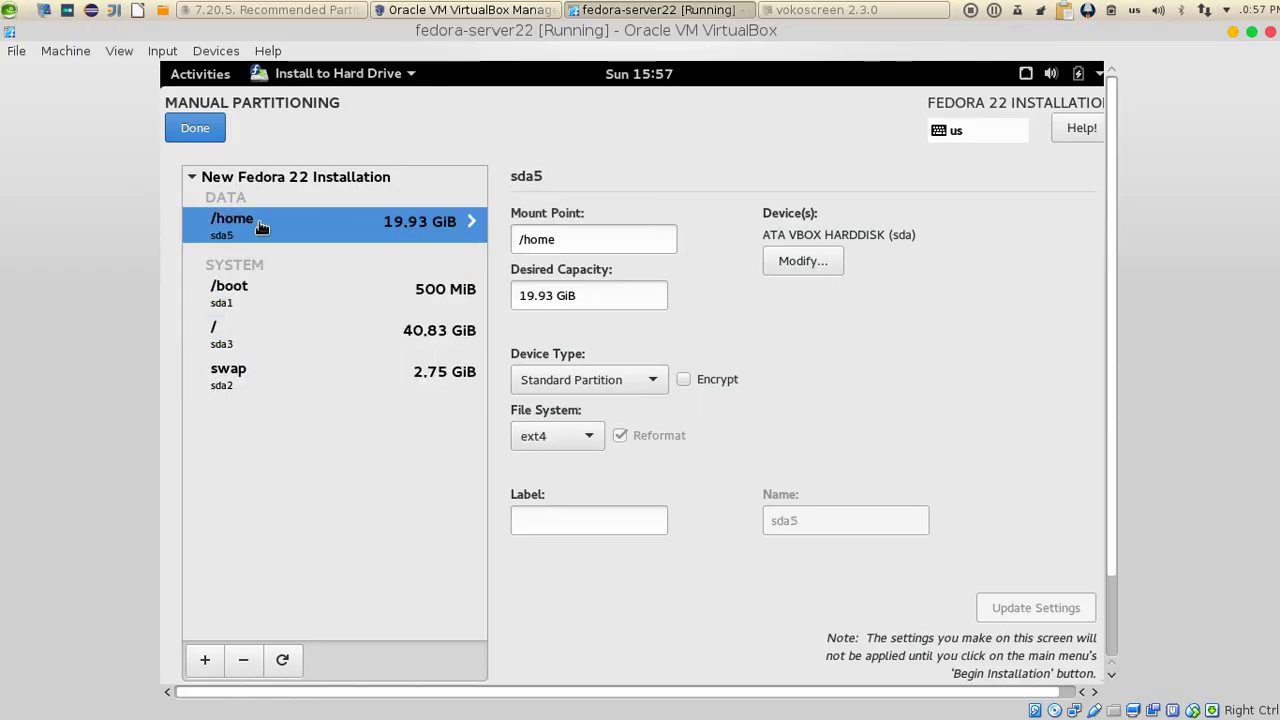
pyautogui.click(260, 294)
pyautogui.click(254, 330)
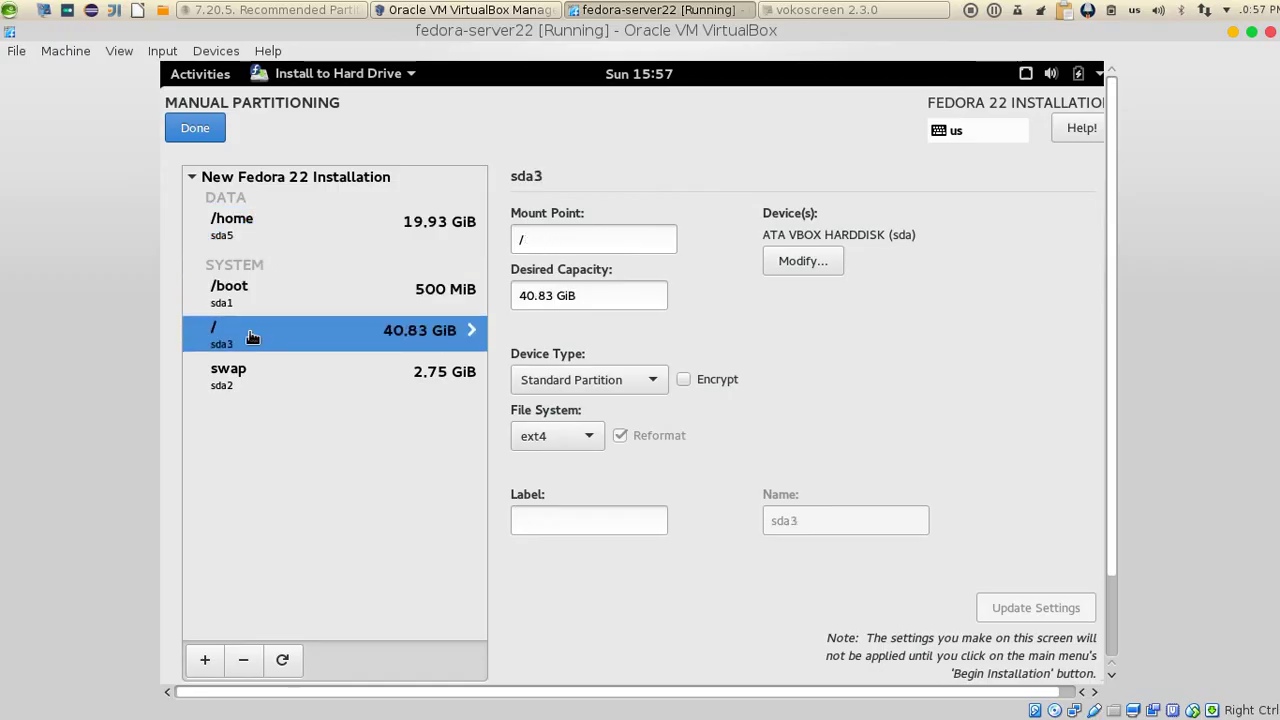
pyautogui.click(262, 376)
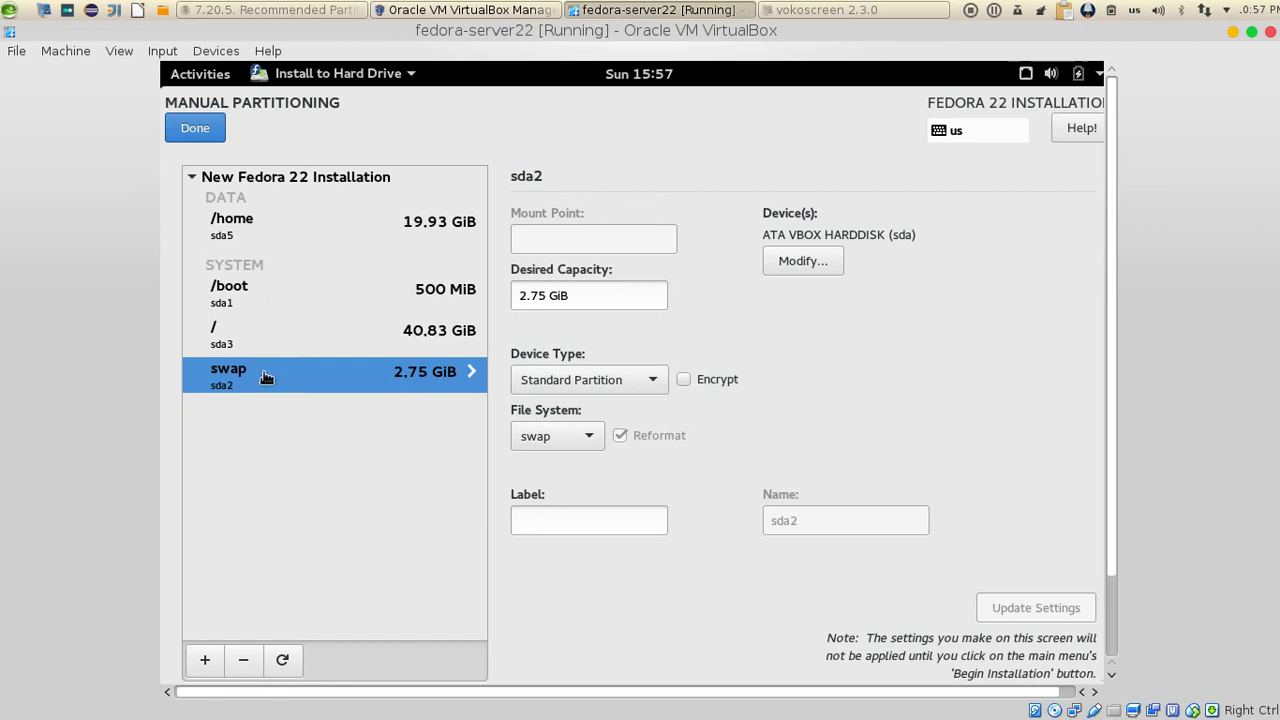
pyautogui.click(268, 222)
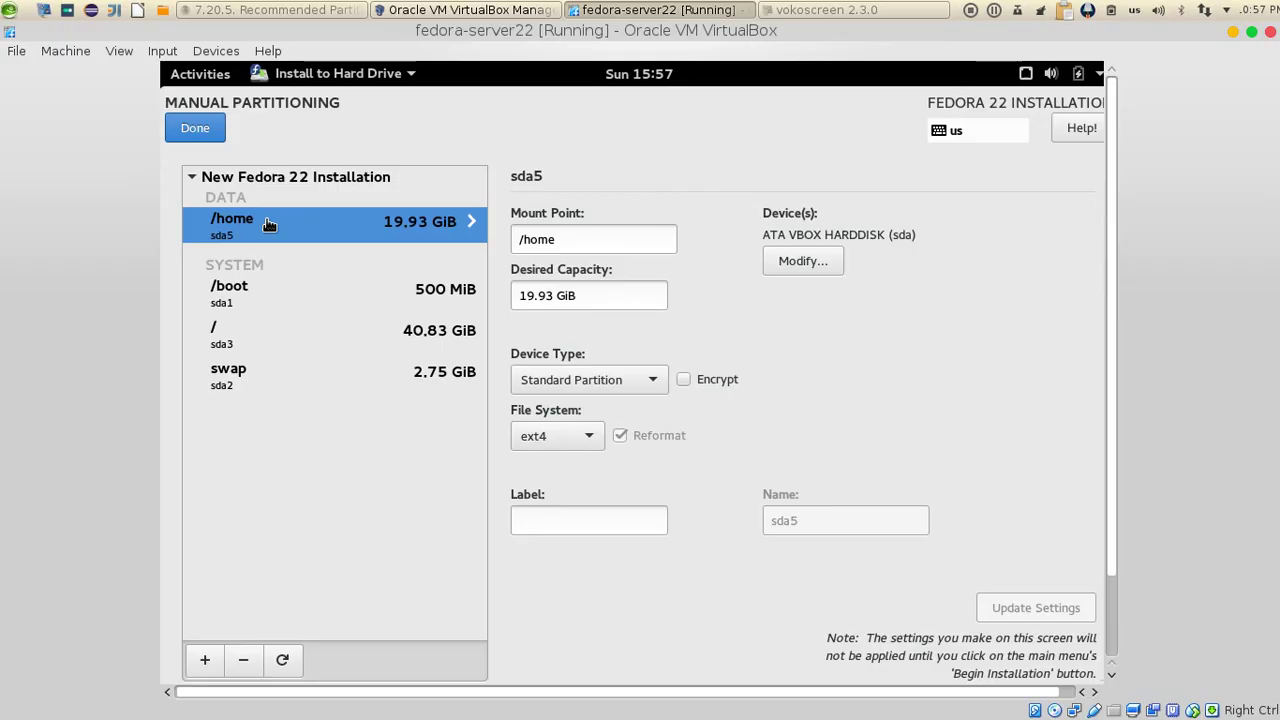
pyautogui.click(880, 10)
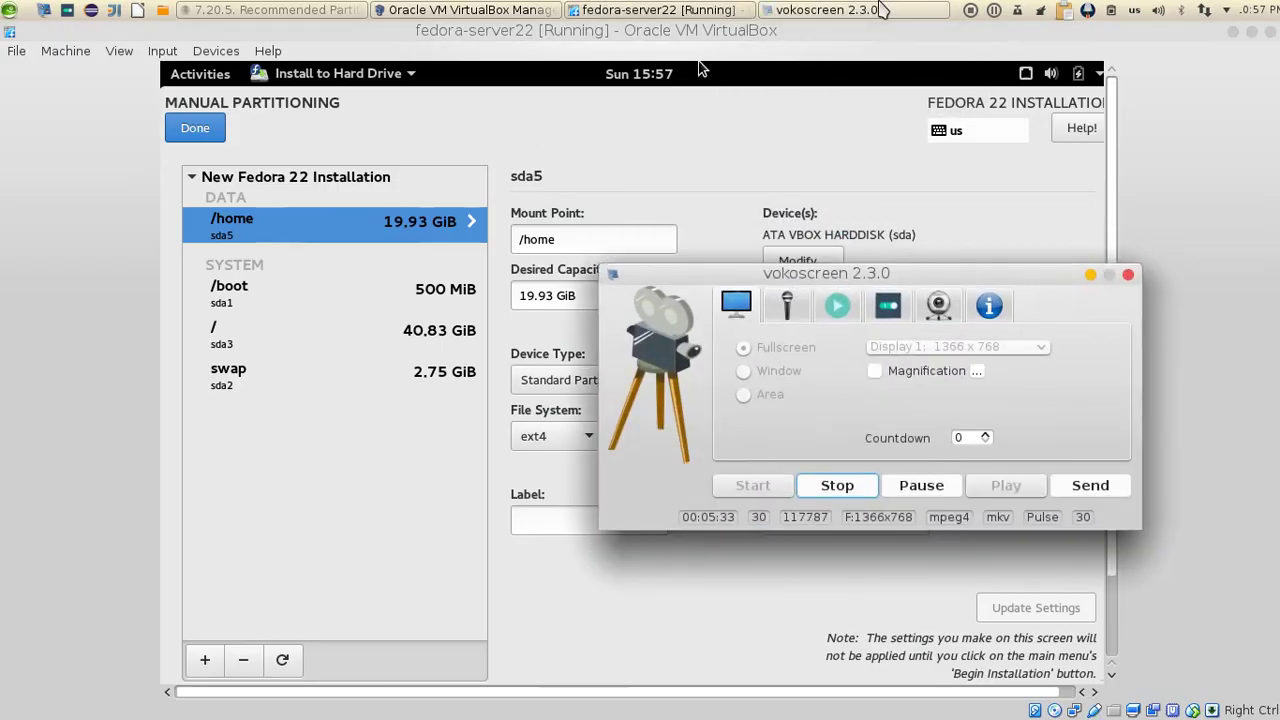